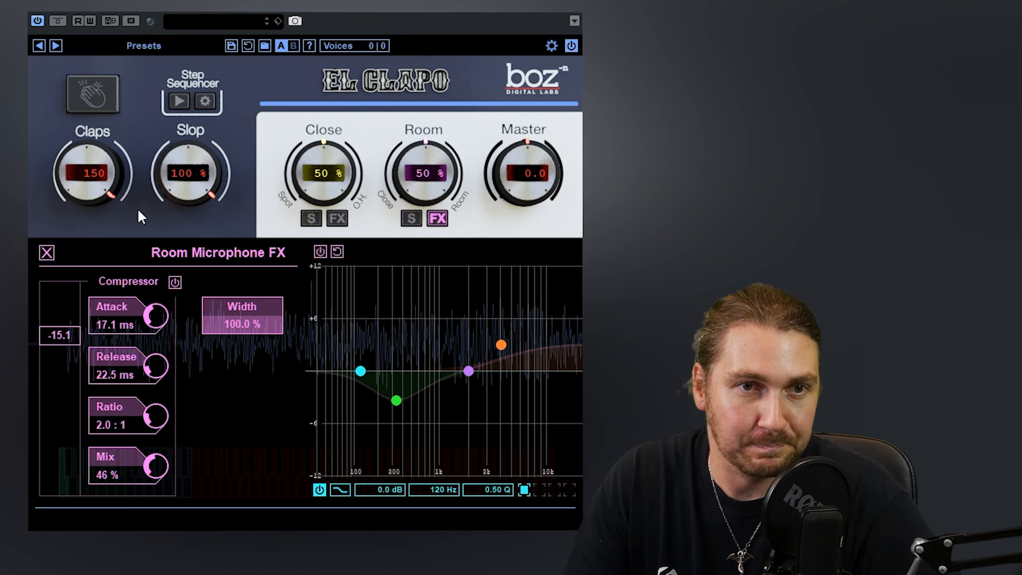
# Start playback and try a group of 9 claps, adjusting the slop to 35% and then to 42%.
pyautogui.moveTo(200, 165); pyautogui.dragTo(201, 186)
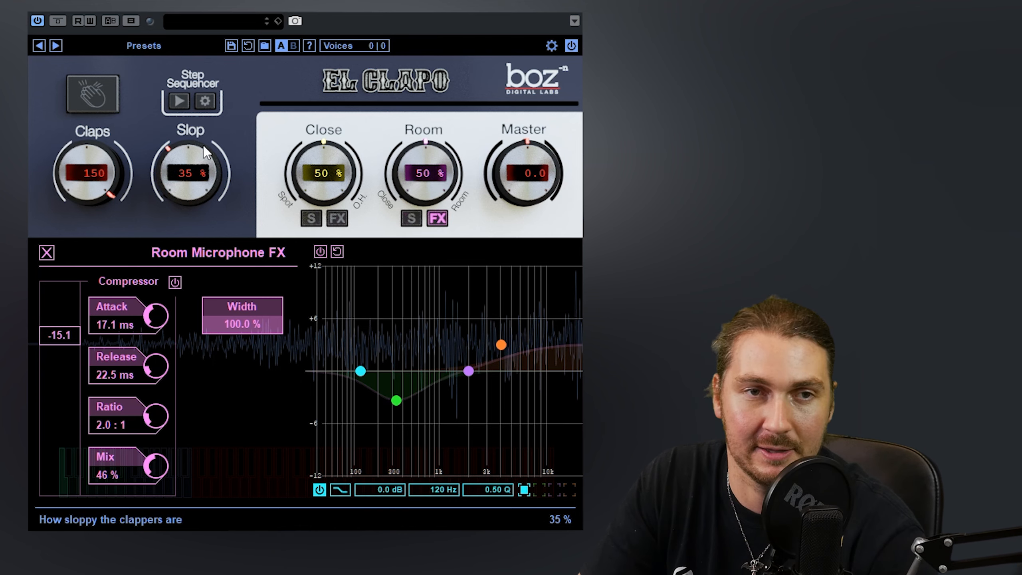
pyautogui.press('space')
pyautogui.moveTo(93, 163); pyautogui.dragTo(127, 375)
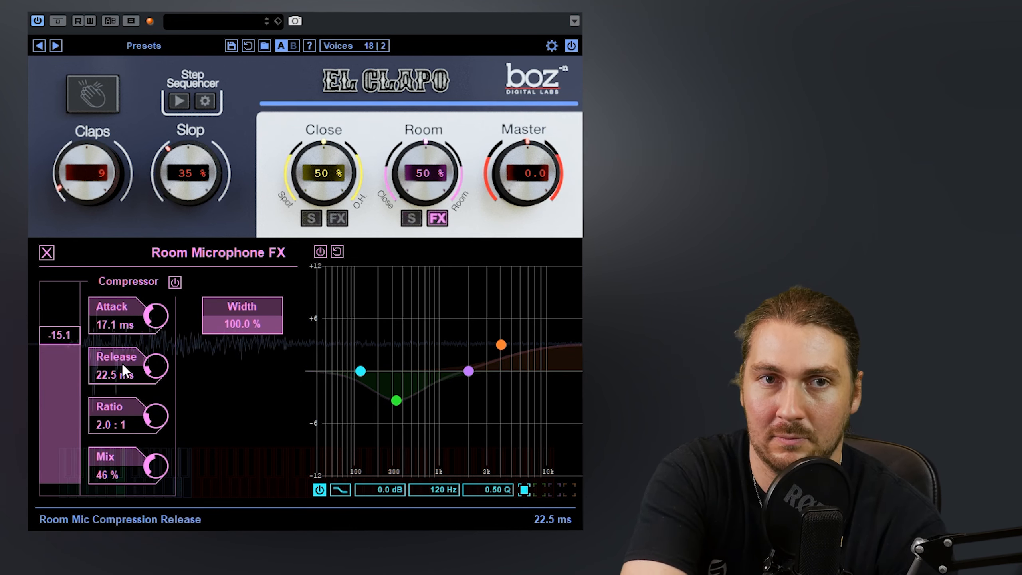
pyautogui.moveTo(168, 173)
pyautogui.mouseDown()
pyautogui.moveTo(169, 137)
pyautogui.moveTo(180, 194)
pyautogui.moveTo(185, 183)
pyautogui.mouseUp()
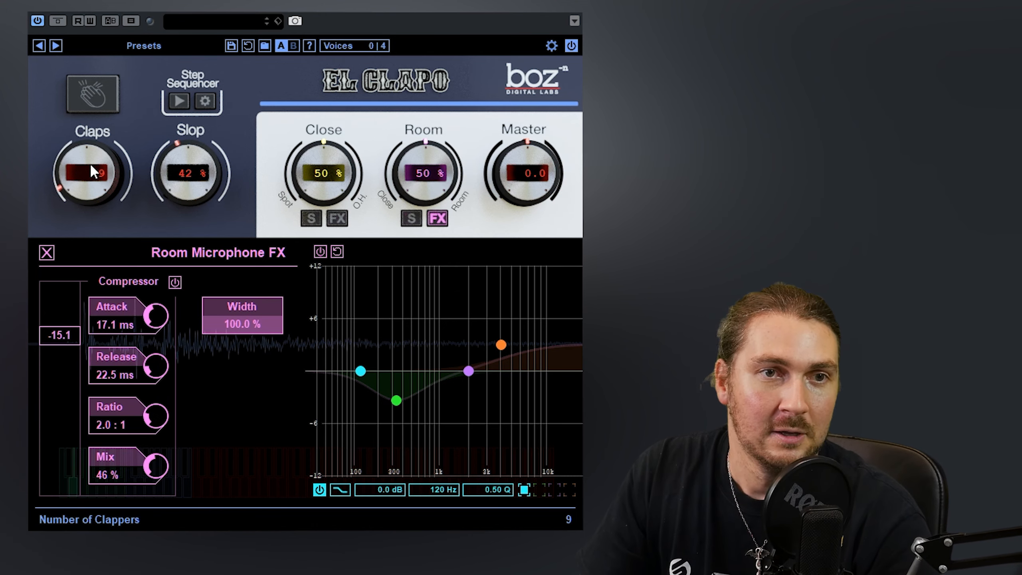
# Try one and two clappers, then reduce the slop to 5% with a single clapper.
pyautogui.moveTo(89, 163); pyautogui.dragTo(82, 186)
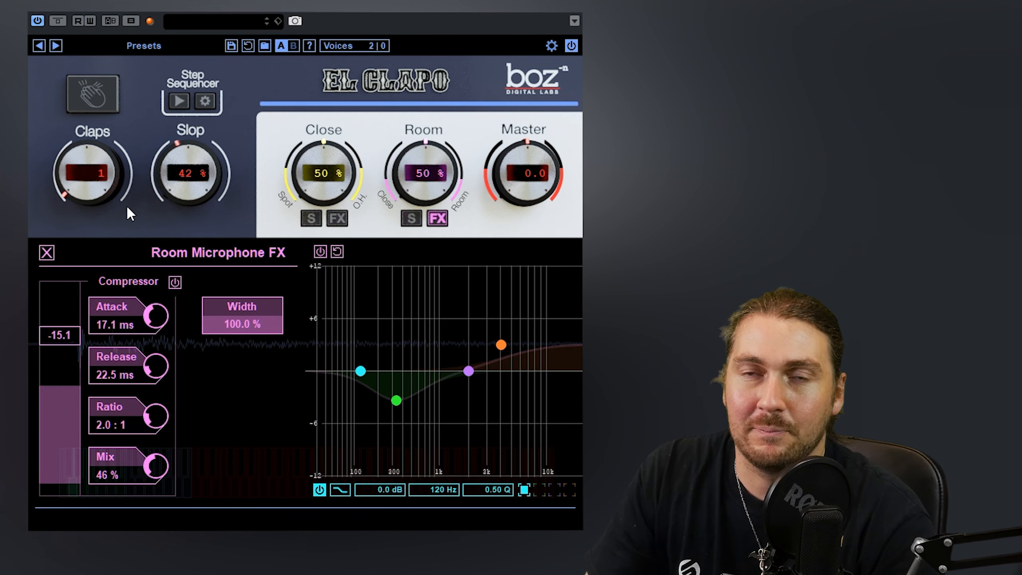
pyautogui.moveTo(123, 186); pyautogui.dragTo(111, 184)
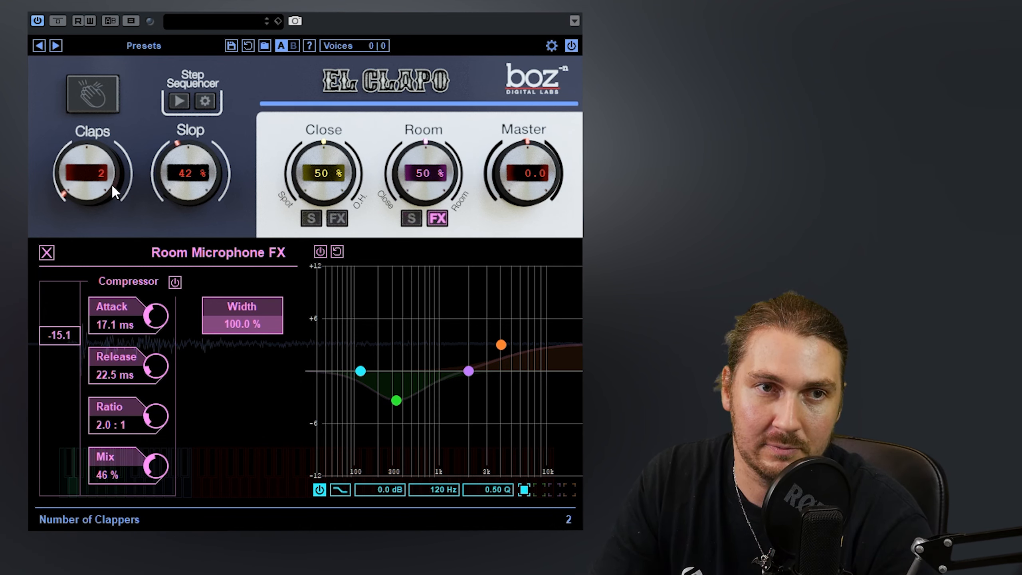
pyautogui.moveTo(196, 182); pyautogui.dragTo(187, 248)
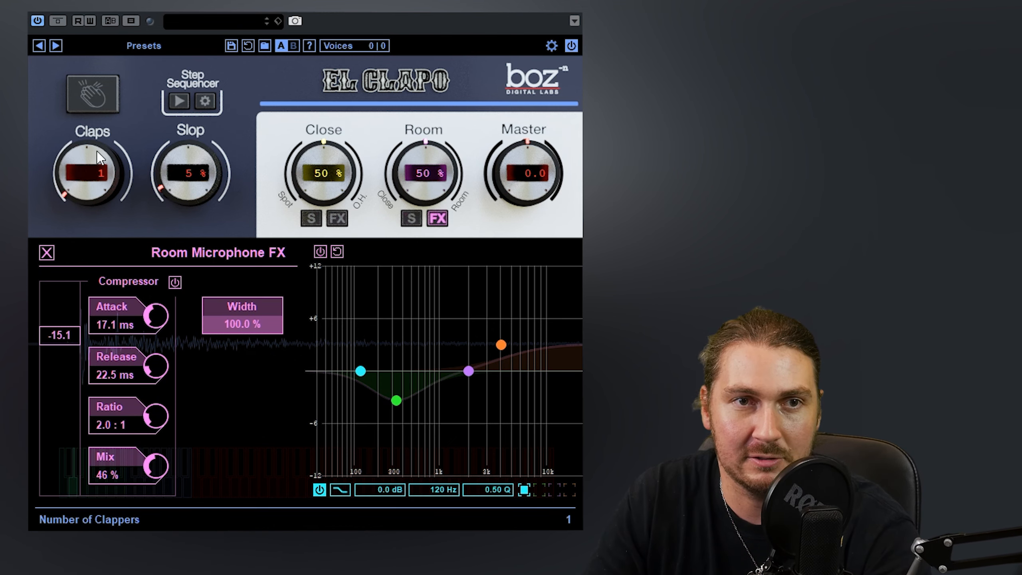
# Set the number of claps to 50 with 35% slop and close the room microphone effects.
pyautogui.moveTo(60, 193); pyautogui.dragTo(56, 160)
pyautogui.moveTo(54, 116); pyautogui.dragTo(57, 105)
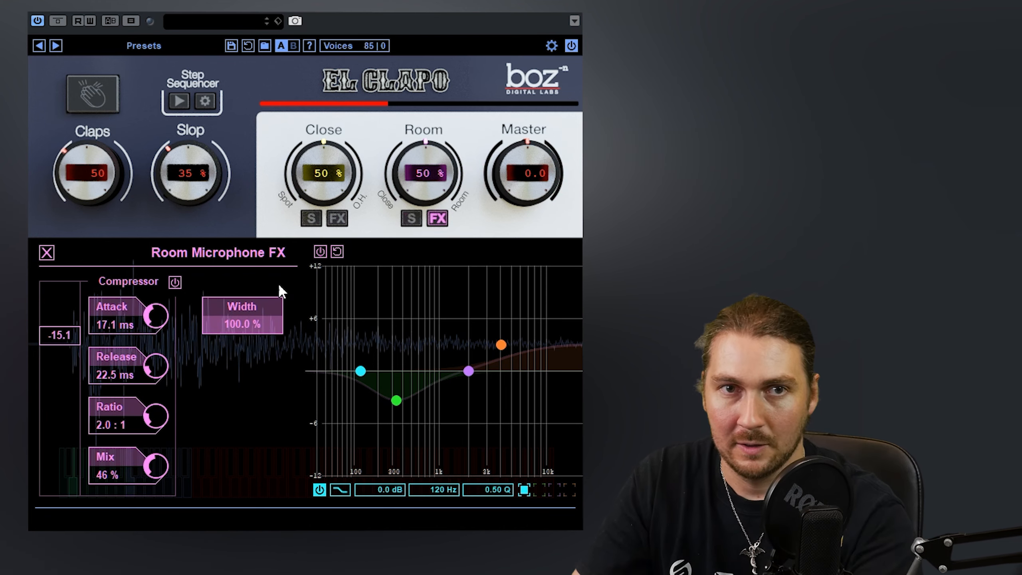
pyautogui.click(443, 219)
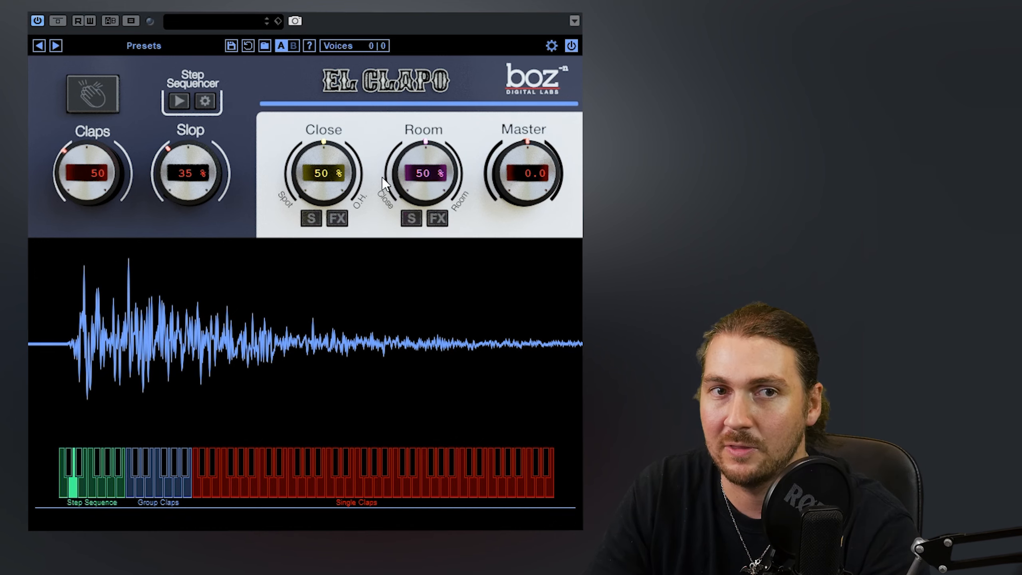
# Solo the close microphones and open their effects, with the room mix at 0%.
pyautogui.click(338, 219)
pyautogui.click(311, 218)
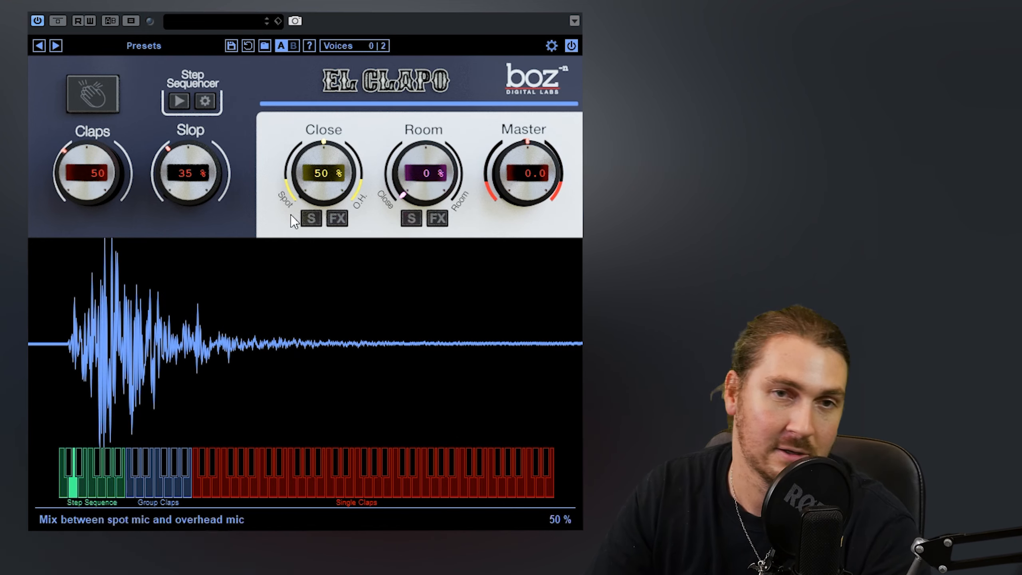
pyautogui.click(311, 217)
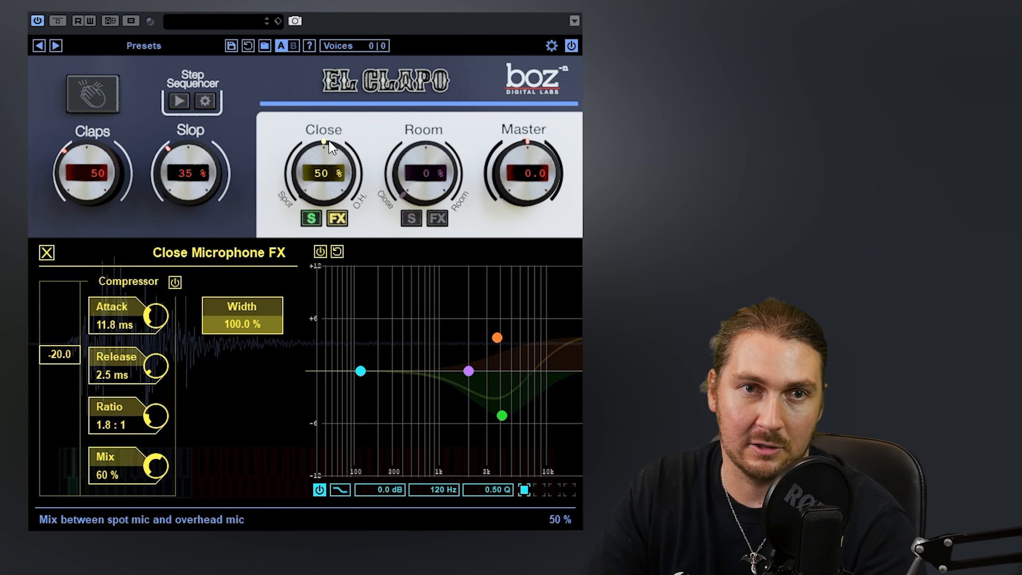
# Compare the close microphones at 0% (spot) and 100% (overhead), set the mix to 51% and turn off their solo.
pyautogui.moveTo(329, 140); pyautogui.dragTo(327, 283)
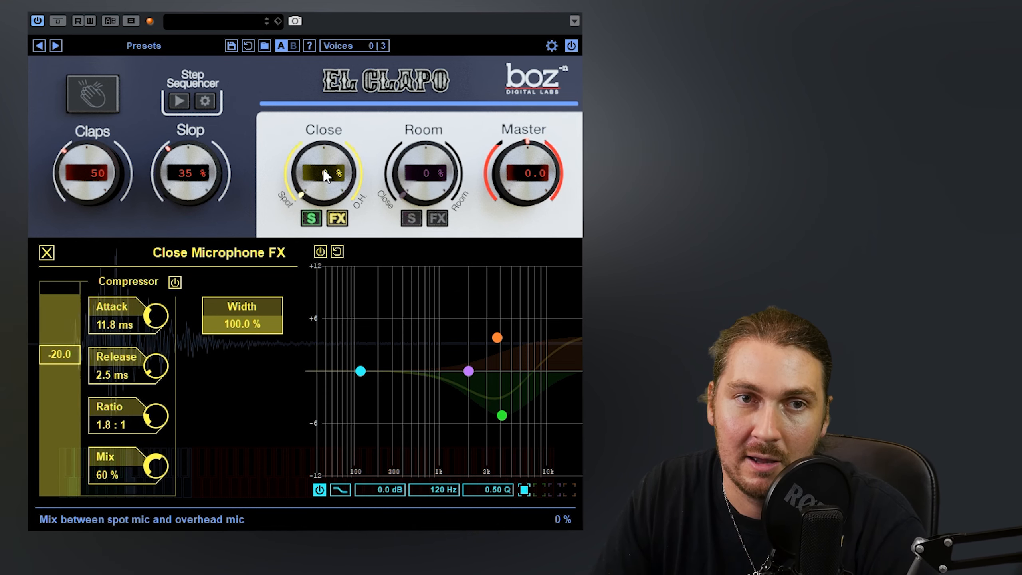
pyautogui.moveTo(325, 175); pyautogui.dragTo(367, 30)
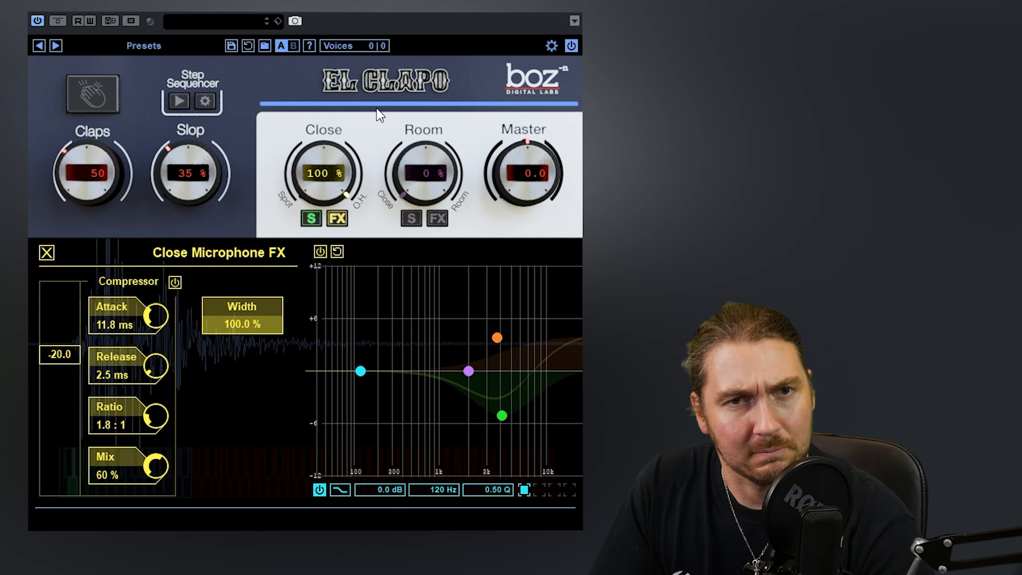
pyautogui.moveTo(326, 185); pyautogui.dragTo(289, 269)
pyautogui.click(311, 218)
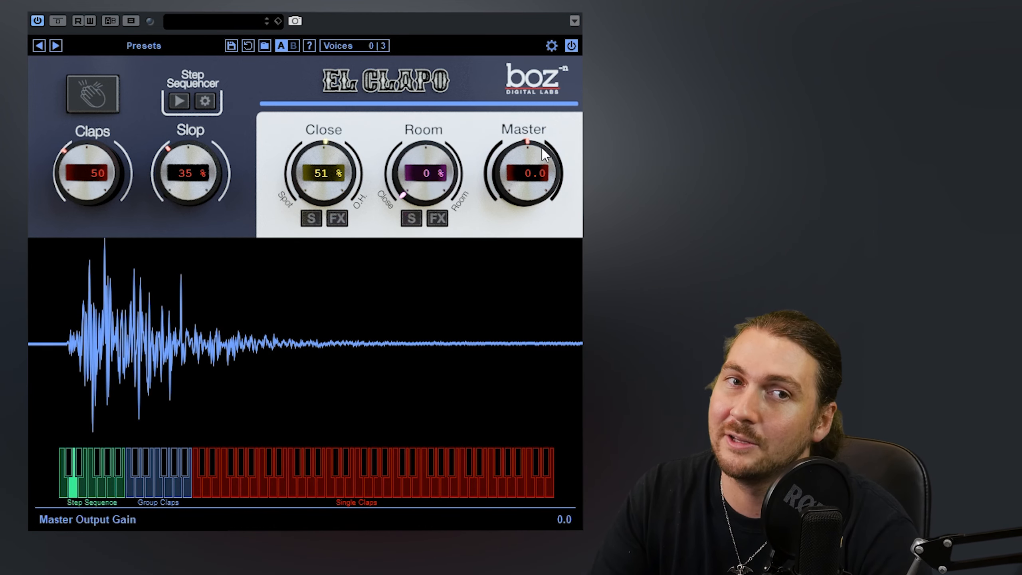
# Raise the mix between close and room microphones to 37%, then lower it to 31%.
pyautogui.moveTo(418, 182); pyautogui.dragTo(419, 96)
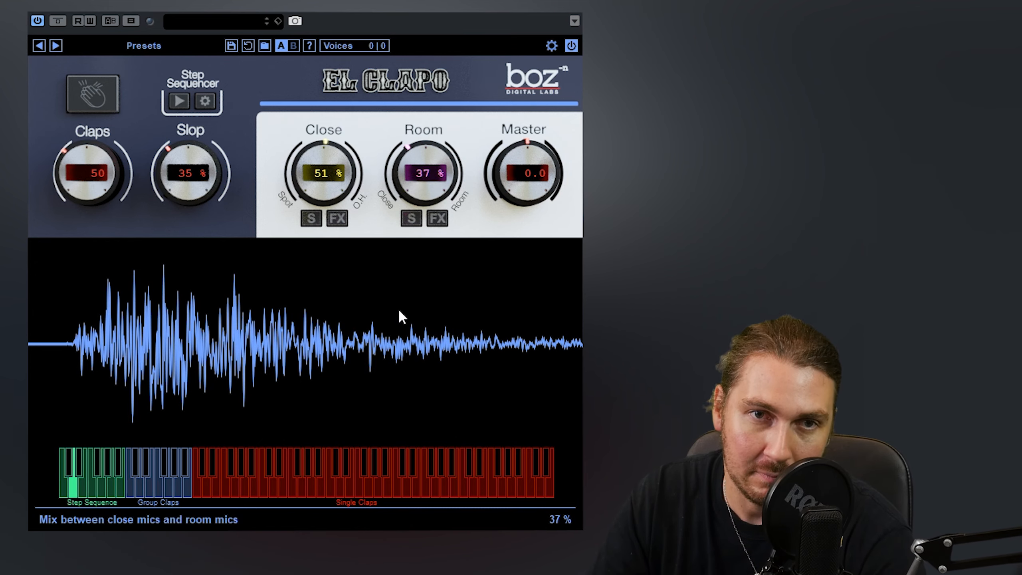
pyautogui.moveTo(404, 202); pyautogui.dragTo(403, 214)
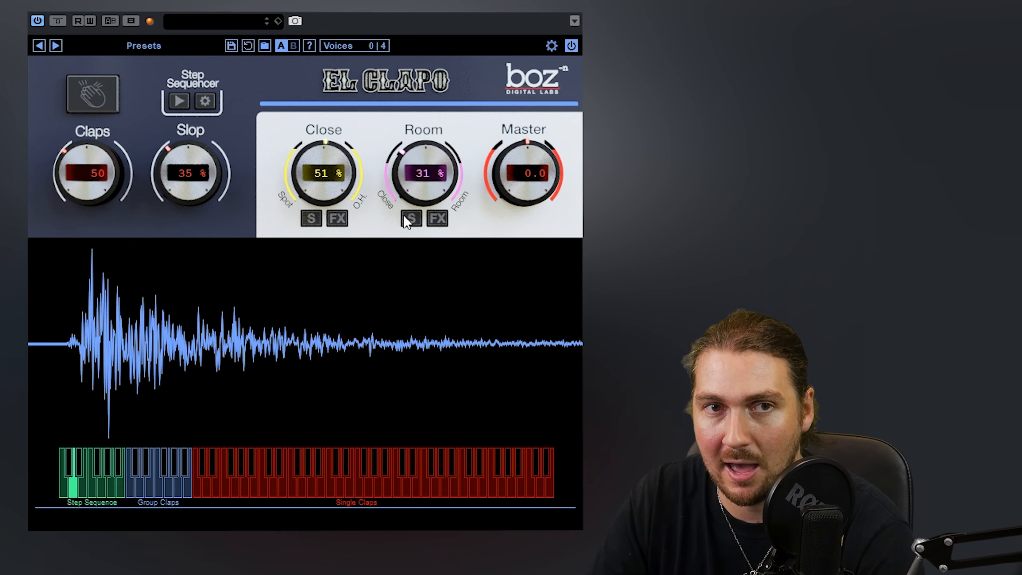
# Solo the close microphones, open their effects and set the spot/overhead mix to 31%.
pyautogui.click(310, 218)
pyautogui.click(337, 218)
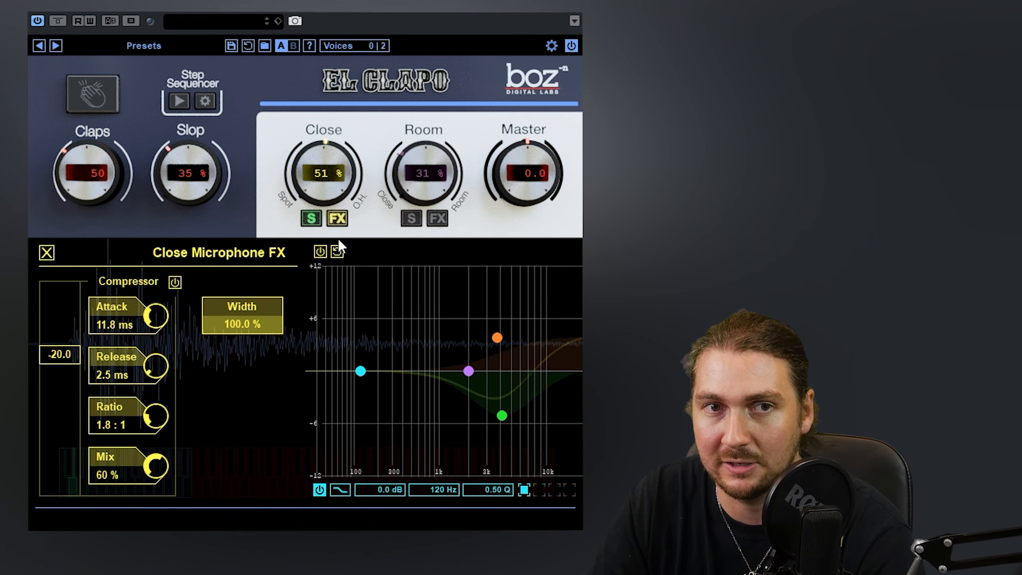
pyautogui.moveTo(309, 169); pyautogui.dragTo(304, 206)
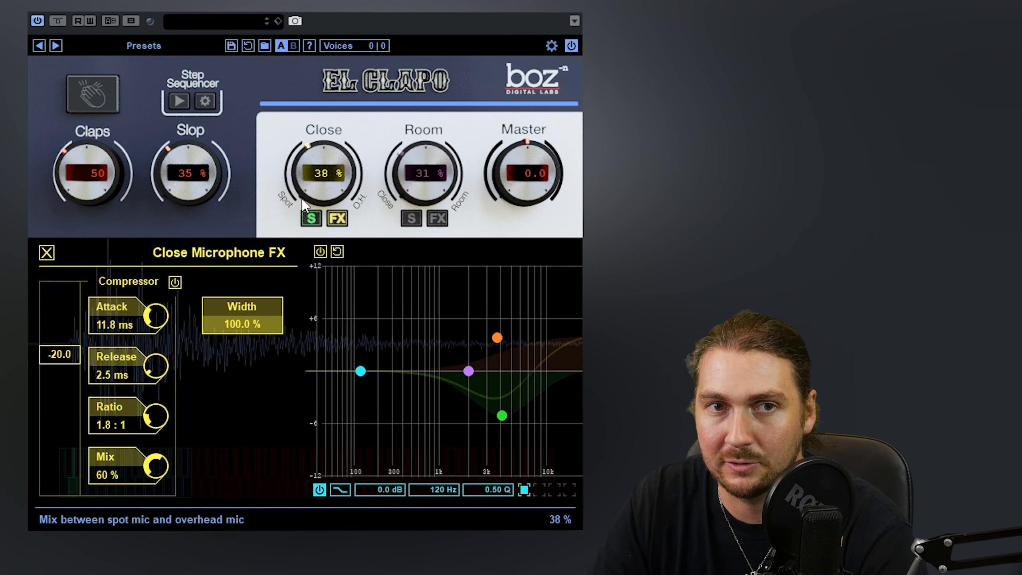
pyautogui.moveTo(301, 153); pyautogui.dragTo(305, 213)
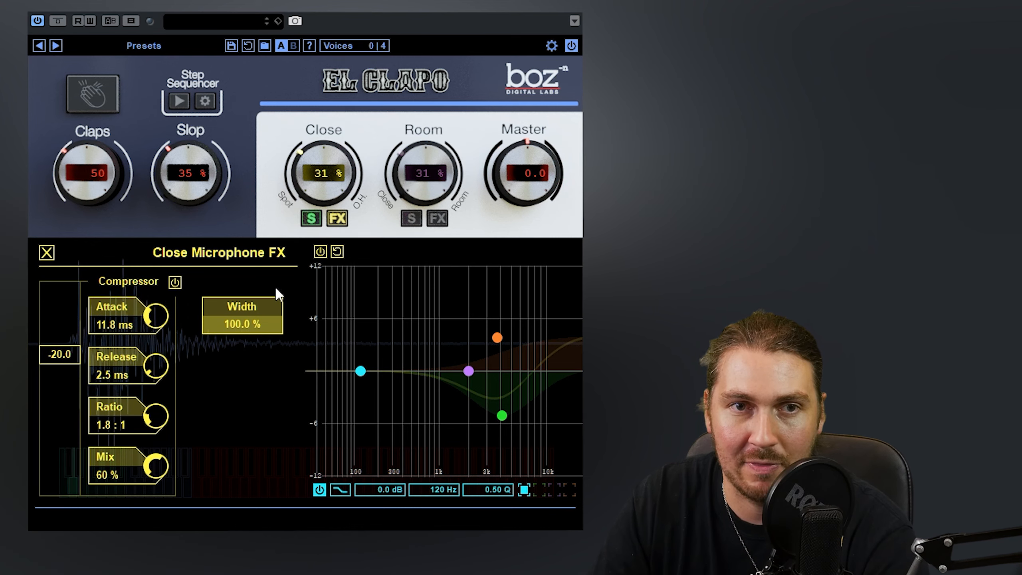
# Enable the close mic compressor with ratio 5.6:1, attack 19.7 ms, release 2.8 ms and threshold -34.4.
pyautogui.click(174, 282)
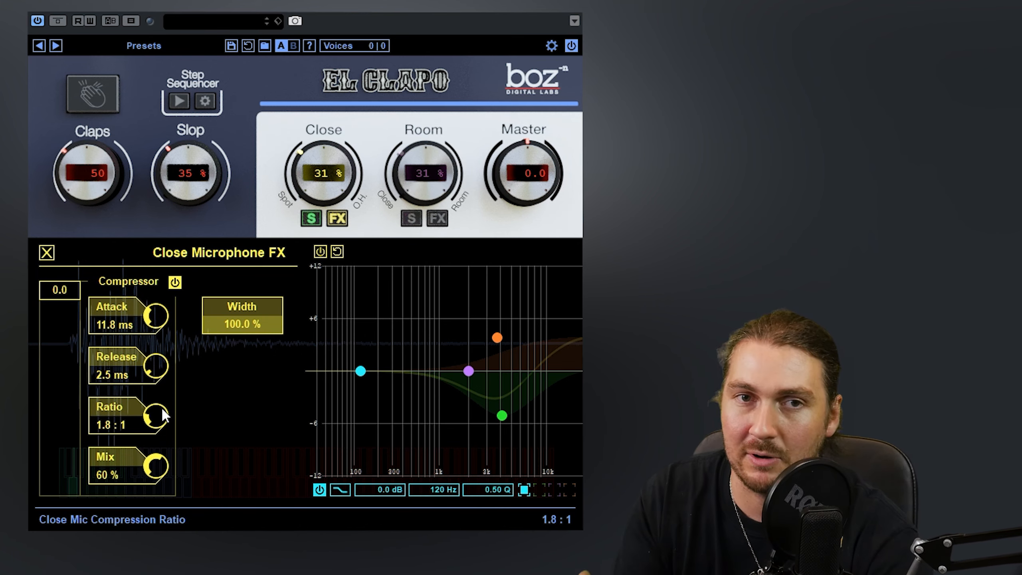
pyautogui.moveTo(165, 409); pyautogui.dragTo(163, 390)
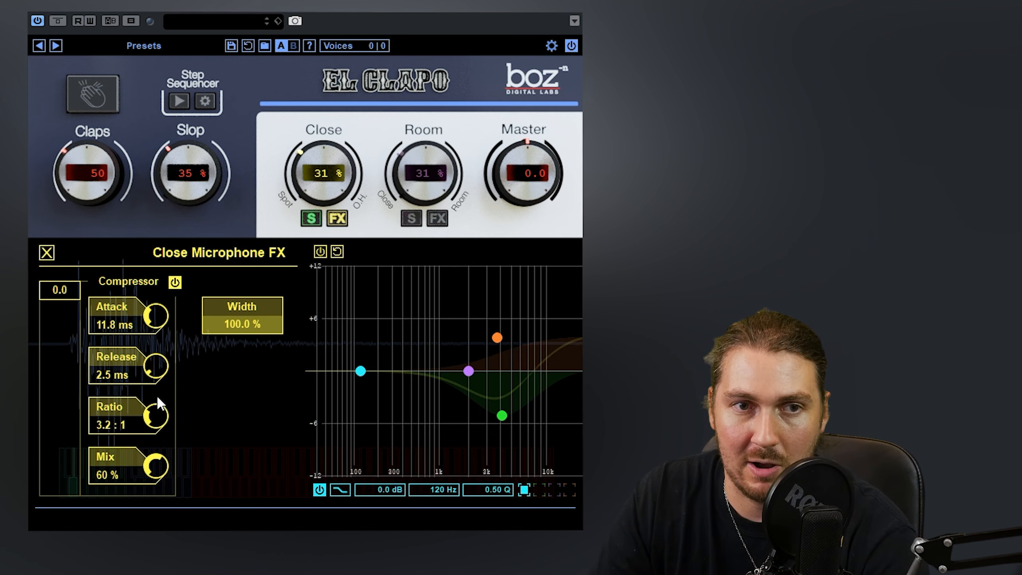
pyautogui.scroll(5, 157, 409)
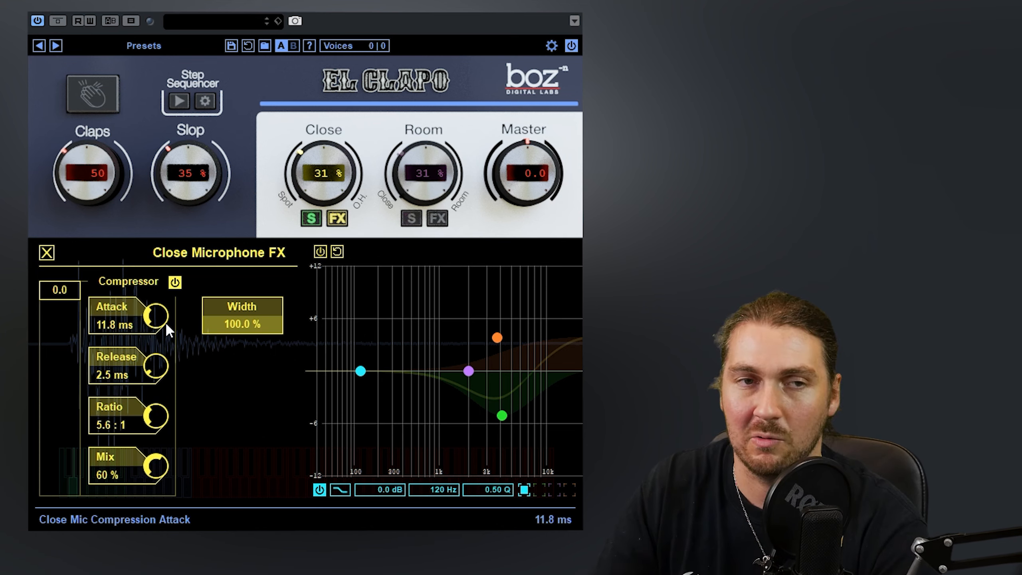
pyautogui.moveTo(166, 326); pyautogui.dragTo(154, 292)
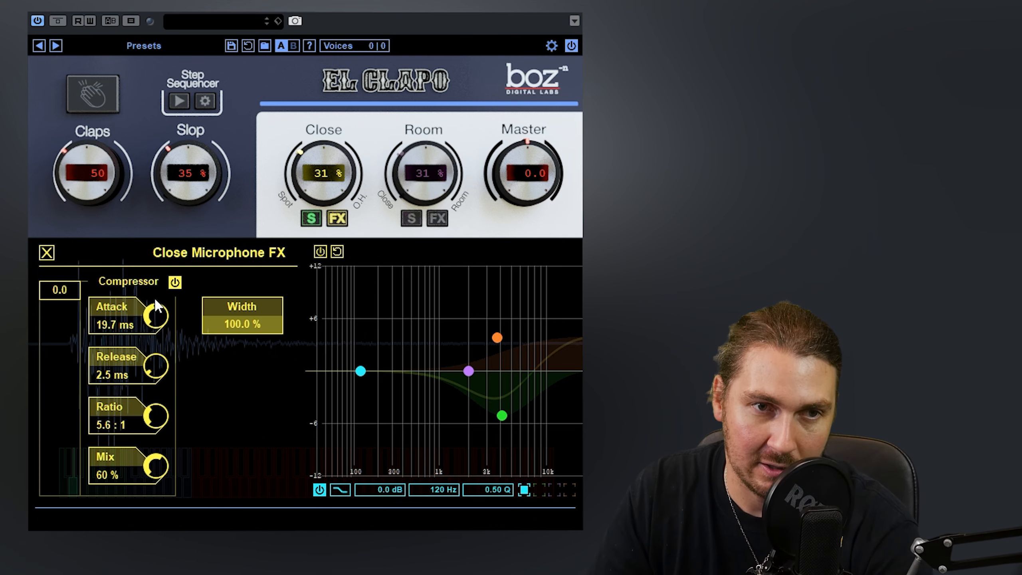
pyautogui.moveTo(154, 366); pyautogui.dragTo(152, 366)
pyautogui.moveTo(65, 306); pyautogui.dragTo(59, 402)
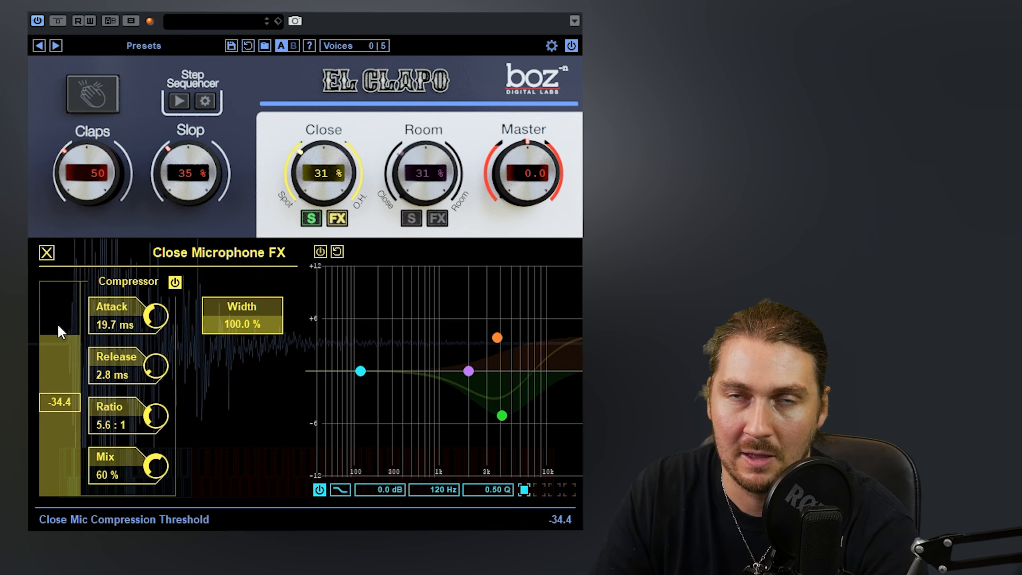
# Compare the close mic sound with the compressor bypassed and enabled, then raise the compressor mix to 100%.
pyautogui.click(173, 282)
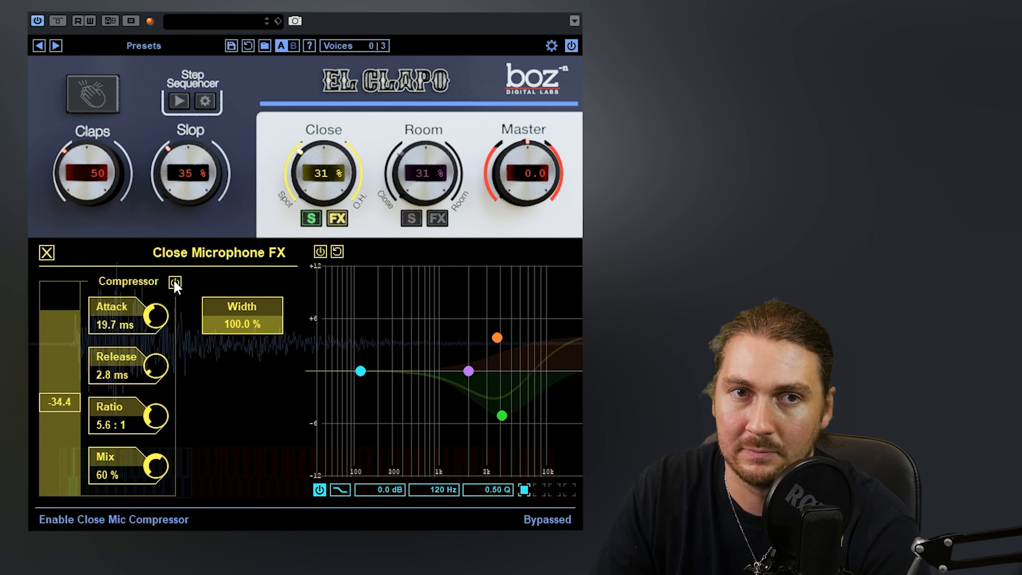
pyautogui.click(173, 282)
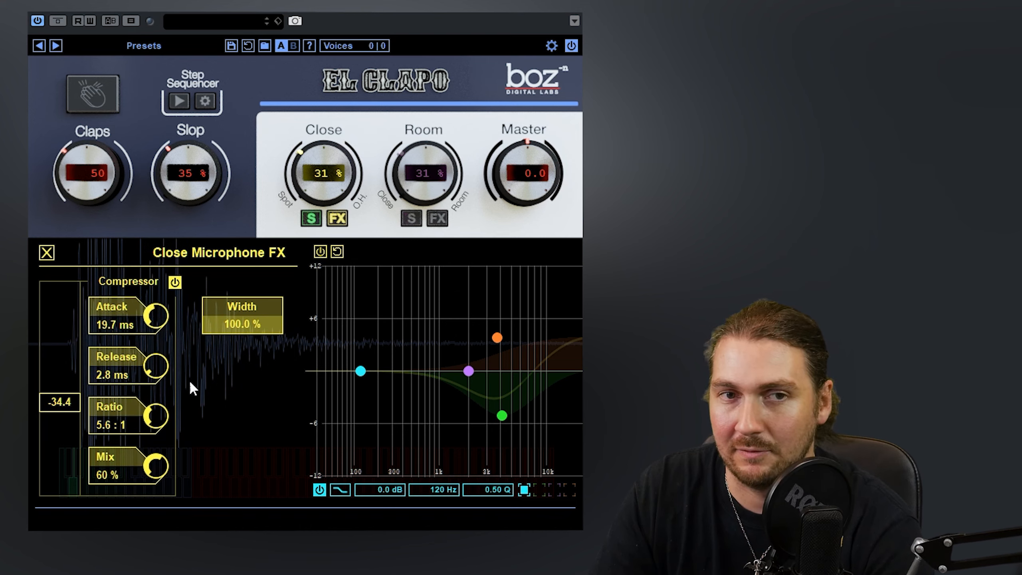
pyautogui.moveTo(158, 463); pyautogui.dragTo(124, 135)
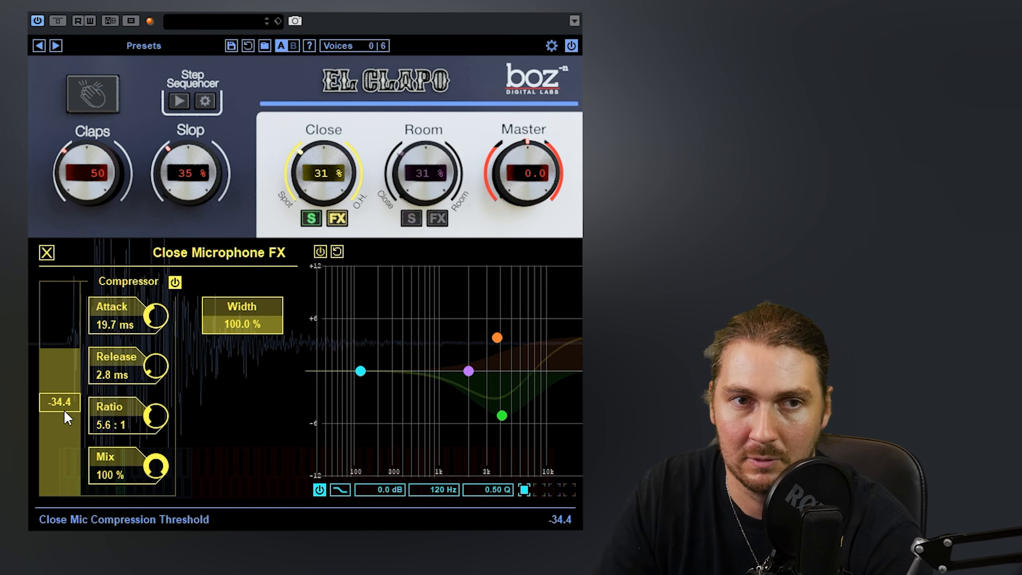
# Bypass the close mic compressor, set the master gain to -3.1 and the threshold to -22.9, and re-enable the compressor.
pyautogui.click(175, 282)
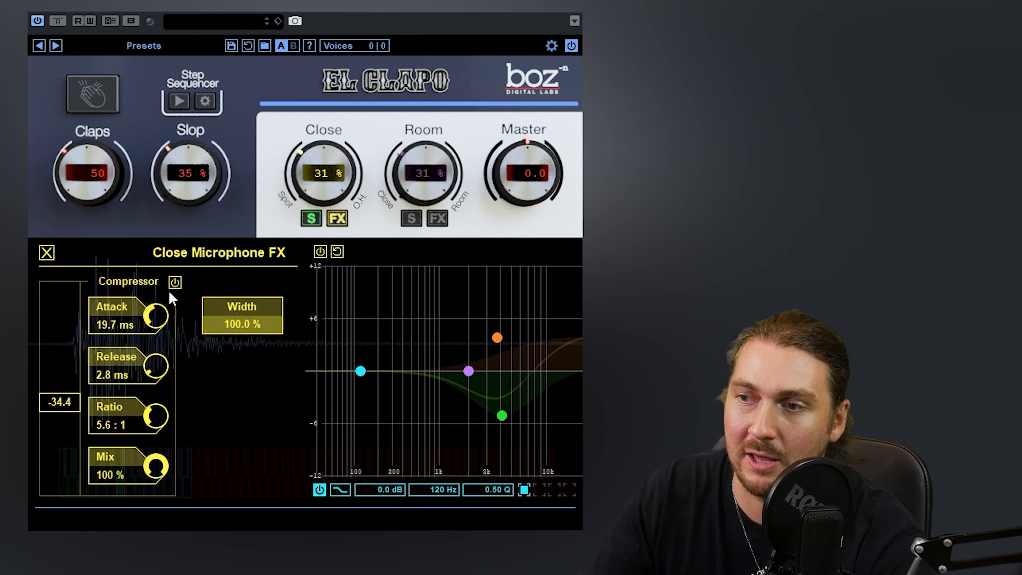
pyautogui.moveTo(544, 175); pyautogui.dragTo(543, 183)
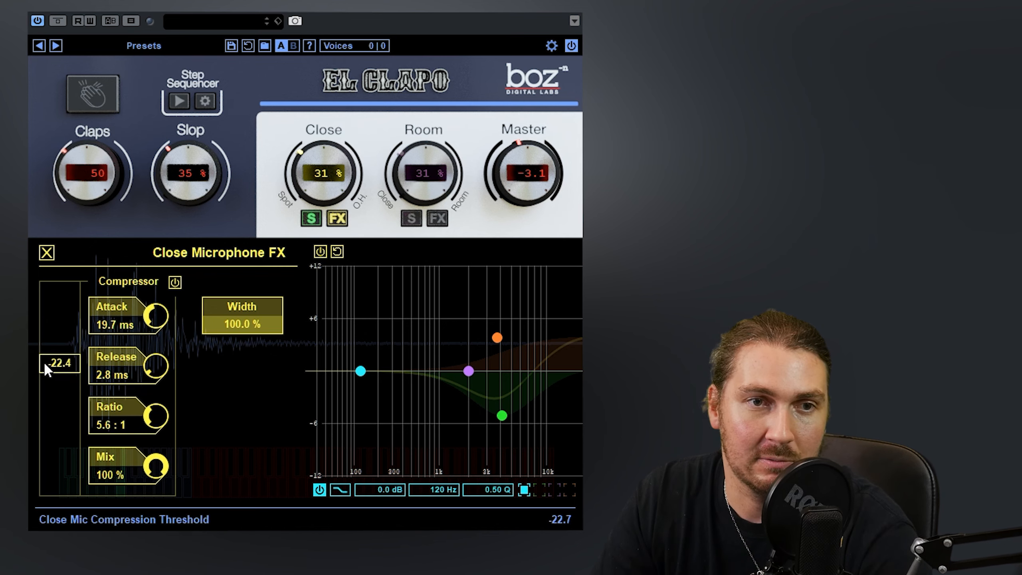
pyautogui.click(175, 282)
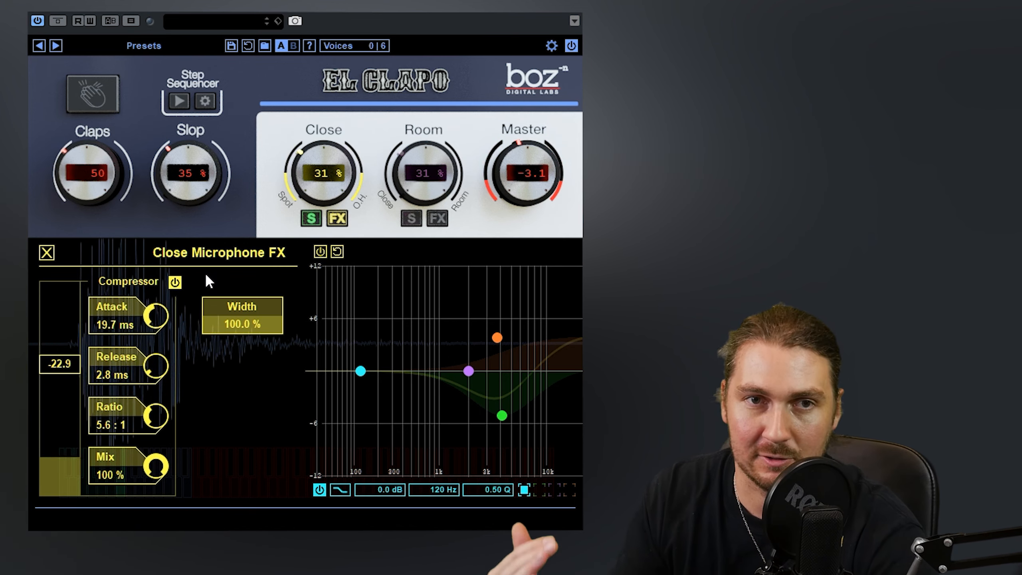
# Enable the close mic EQ and switch off its green mid cut and orange high shelf bands.
pyautogui.click(320, 251)
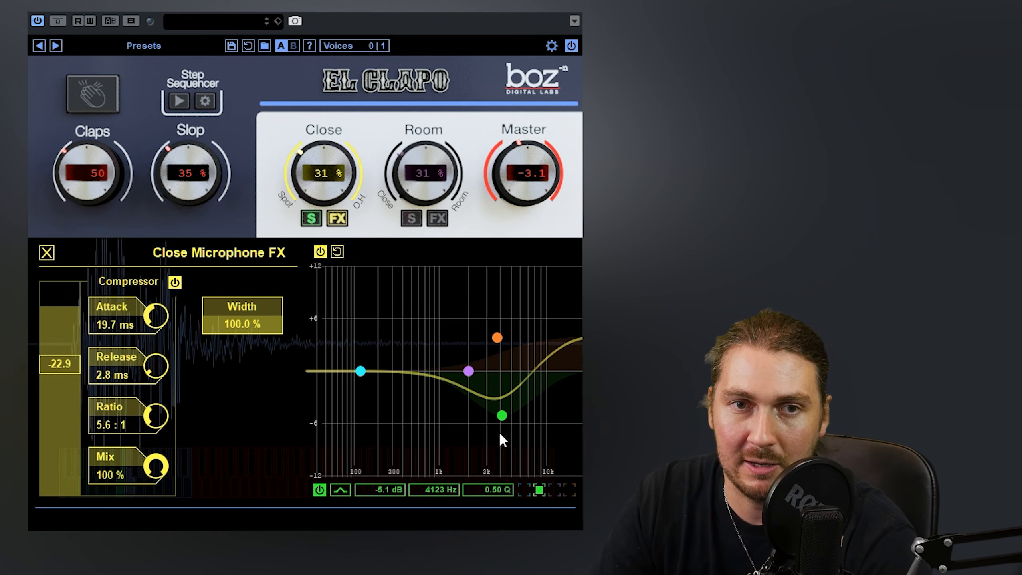
pyautogui.doubleClick(501, 416)
pyautogui.doubleClick(497, 337)
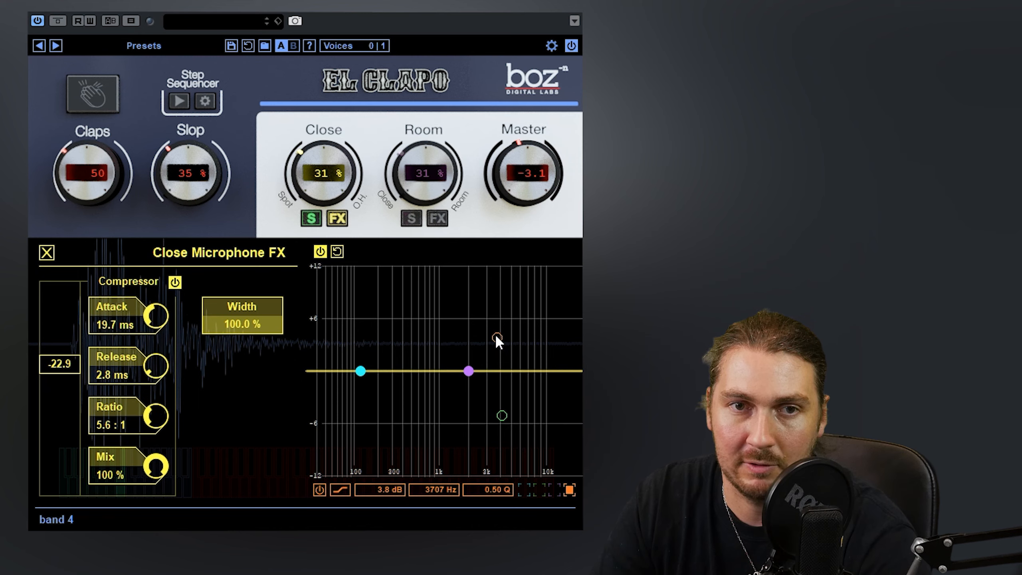
# Review the low band's filter types, then shape its low shelf to about -4.1 dB at 125 Hz with Q 0.98.
pyautogui.moveTo(360, 370); pyautogui.dragTo(402, 442)
pyautogui.click(340, 489)
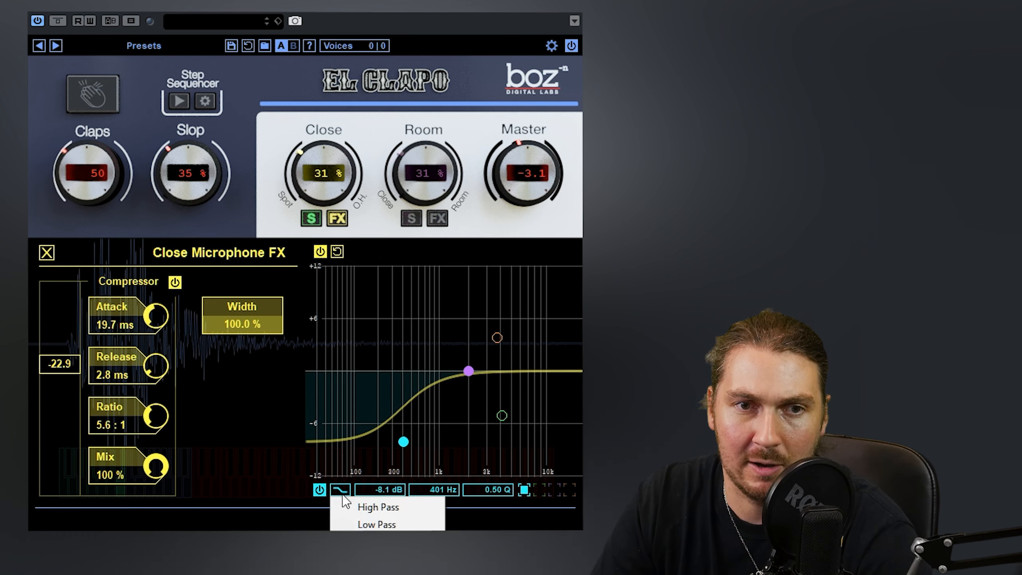
pyautogui.click(341, 490)
pyautogui.click(345, 490)
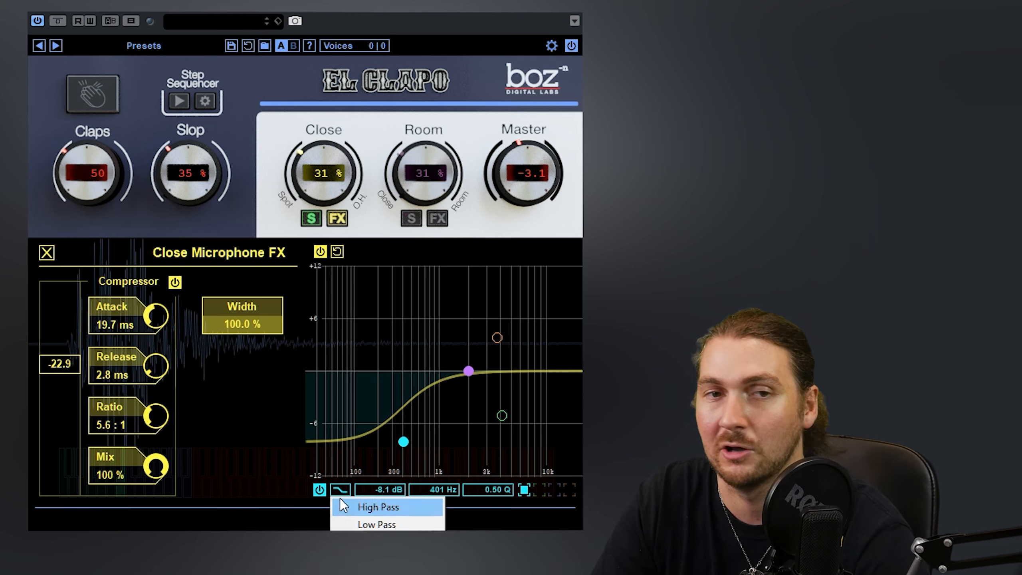
pyautogui.moveTo(404, 442); pyautogui.dragTo(362, 376)
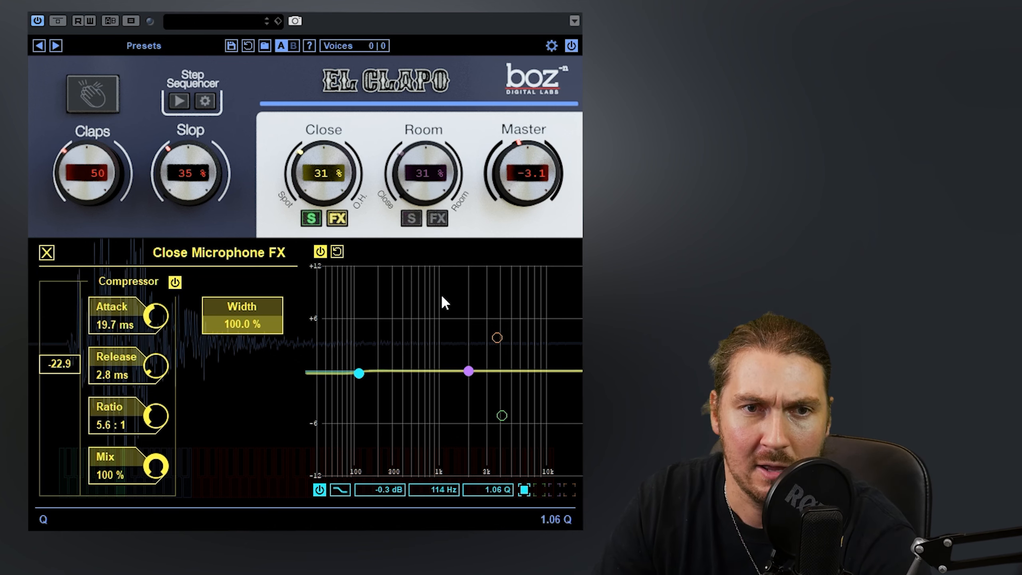
pyautogui.moveTo(359, 373); pyautogui.dragTo(362, 394)
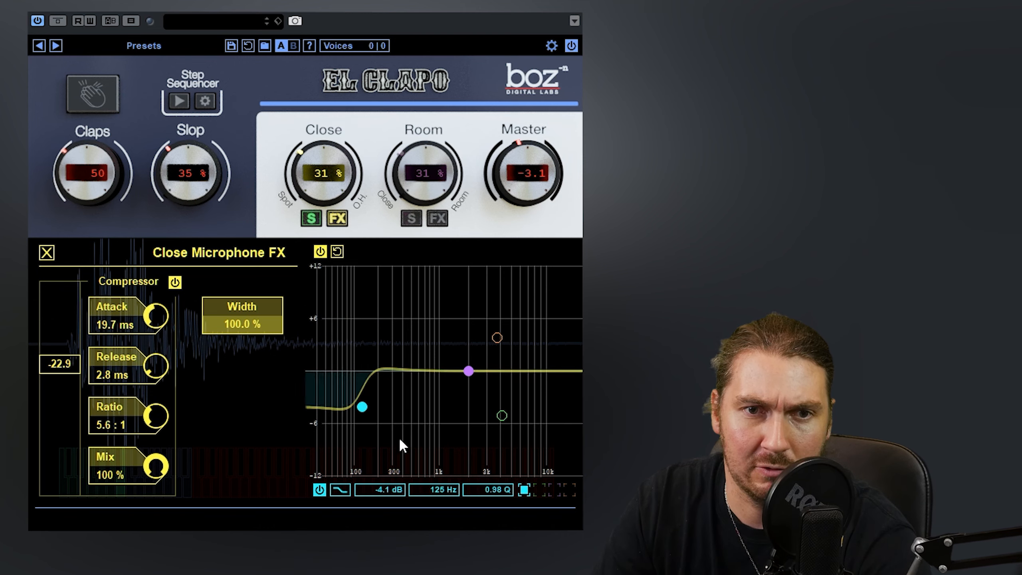
# Set the close EQ's low shelf to -2.6 dB at 120 Hz with Q 1.81, and cut the purple band at 1045 Hz with Q 1.36.
pyautogui.moveTo(363, 407); pyautogui.dragTo(364, 388)
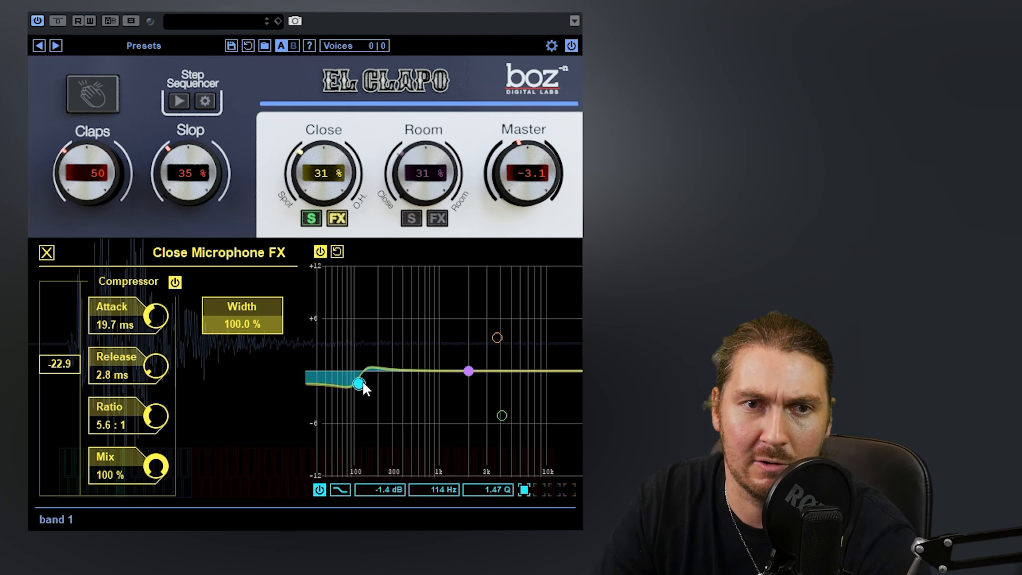
pyautogui.scroll(1, 497, 490)
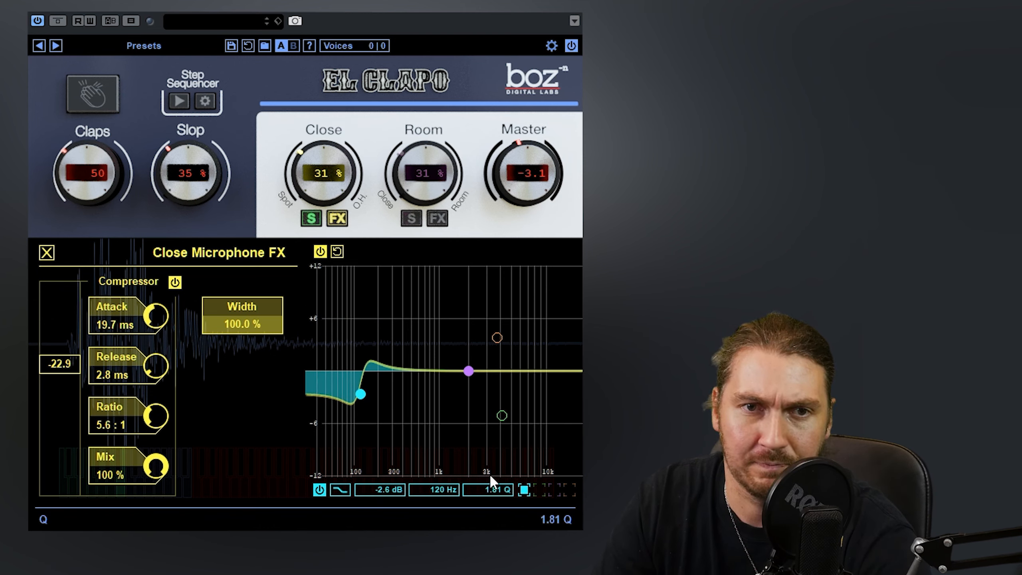
pyautogui.click(469, 371)
pyautogui.moveTo(491, 495); pyautogui.dragTo(478, 431)
pyautogui.moveTo(382, 488); pyautogui.dragTo(386, 517)
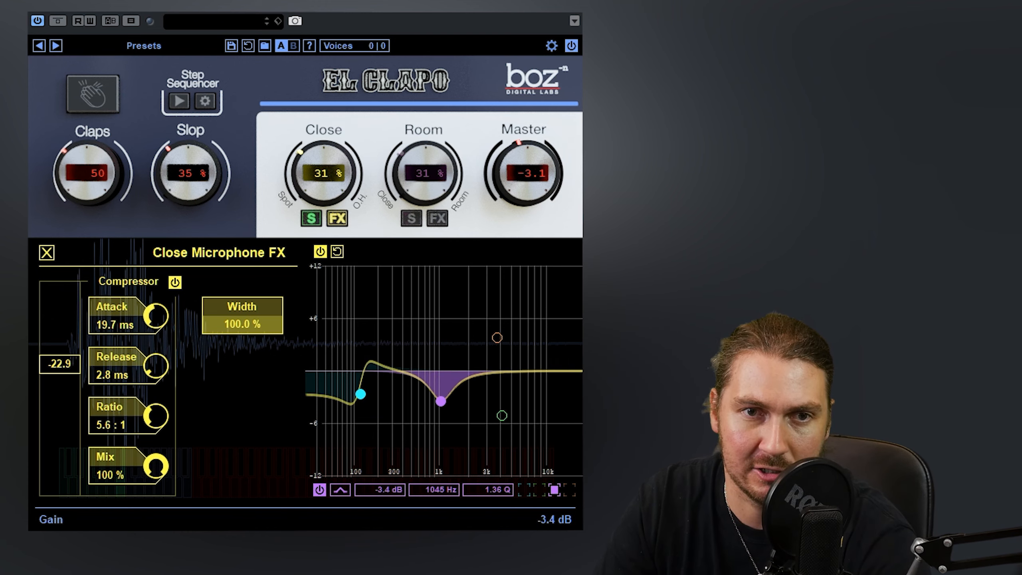
# Enable the green and orange bands, boosting the green one between 1 and 2 kHz and the orange high shelf to 3.5 dB at 5166 Hz.
pyautogui.click(497, 338)
pyautogui.click(502, 416)
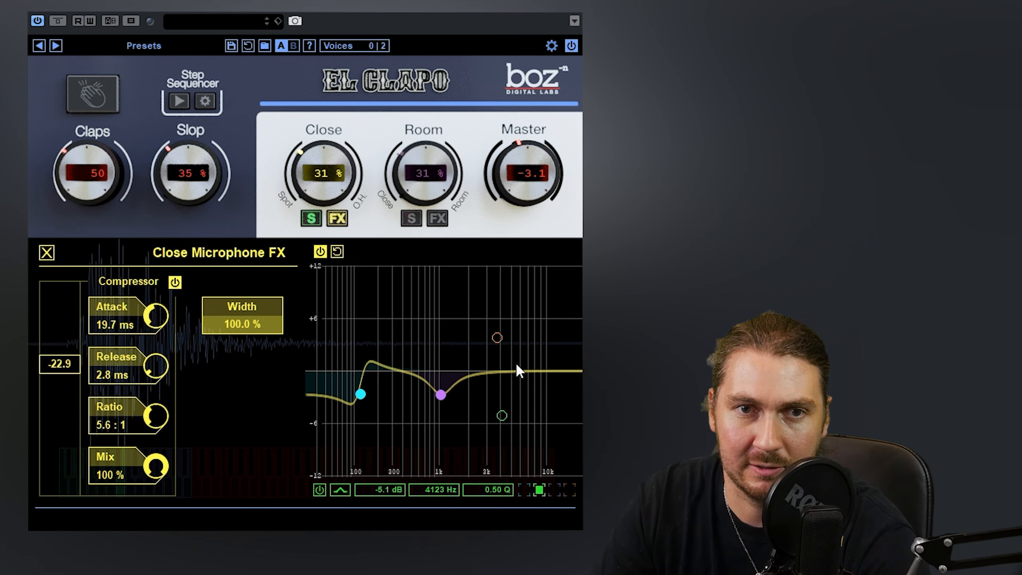
pyautogui.click(319, 489)
pyautogui.moveTo(506, 325); pyautogui.dragTo(512, 334)
pyautogui.click(502, 416)
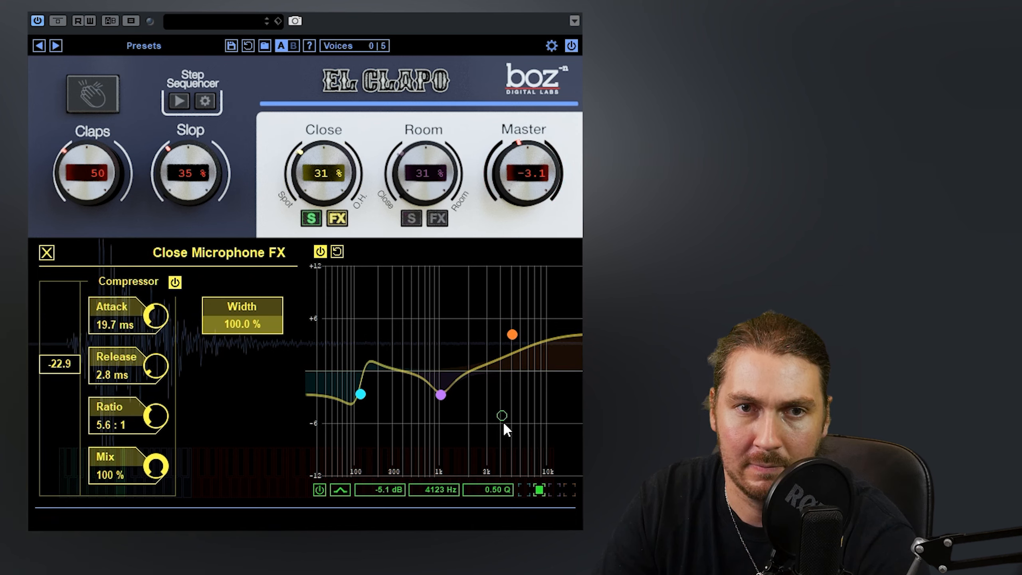
pyautogui.moveTo(461, 318); pyautogui.dragTo(512, 340)
pyautogui.click(319, 489)
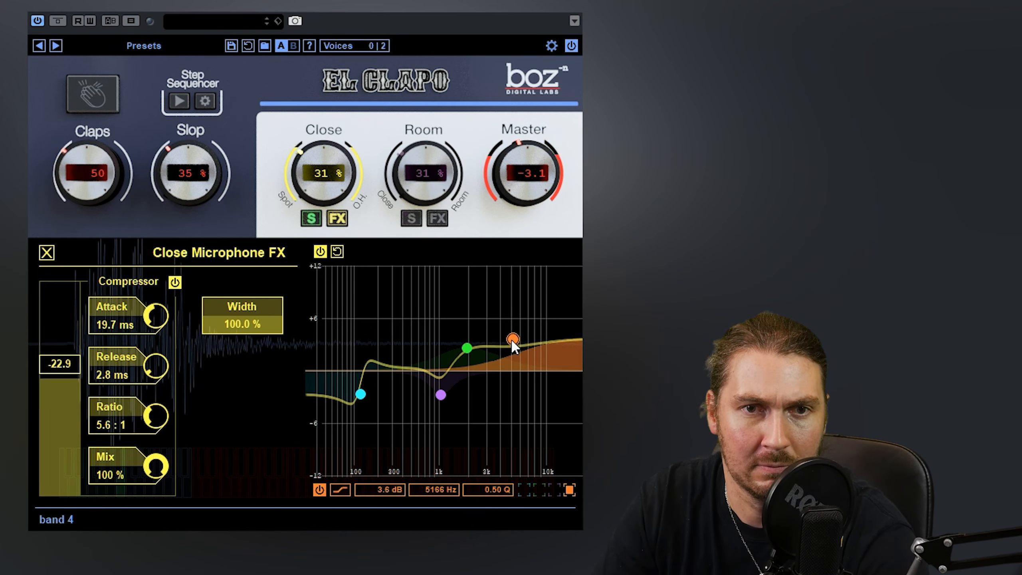
# Compare the close mic sound with its EQ and compressor bypassed and re-enabled.
pyautogui.click(320, 251)
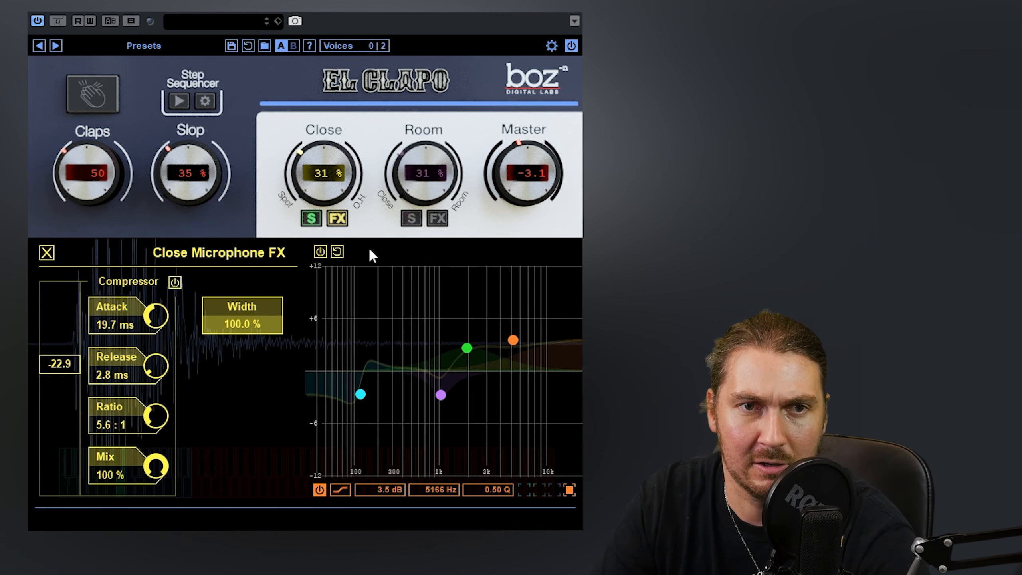
pyautogui.click(320, 251)
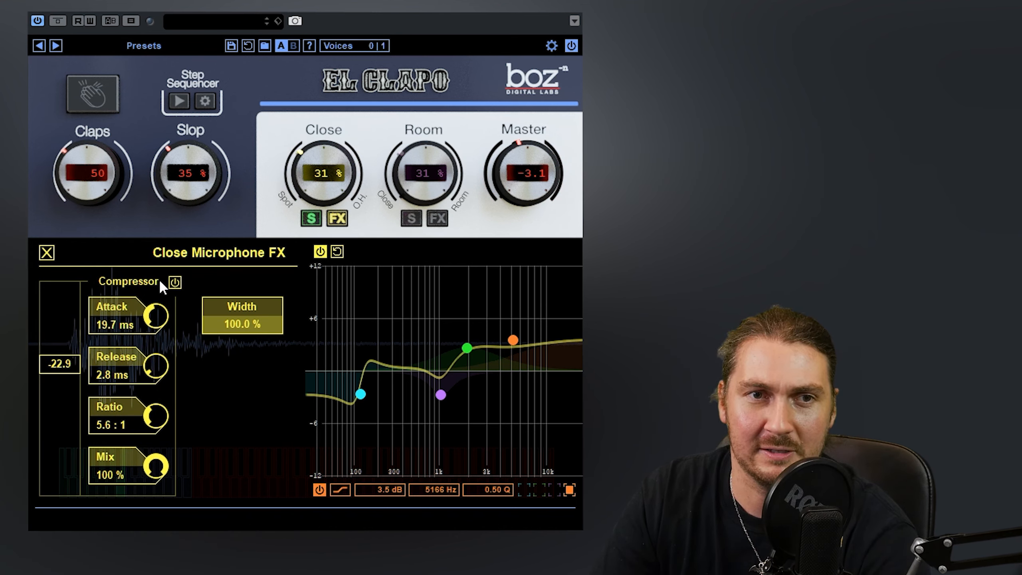
pyautogui.click(174, 282)
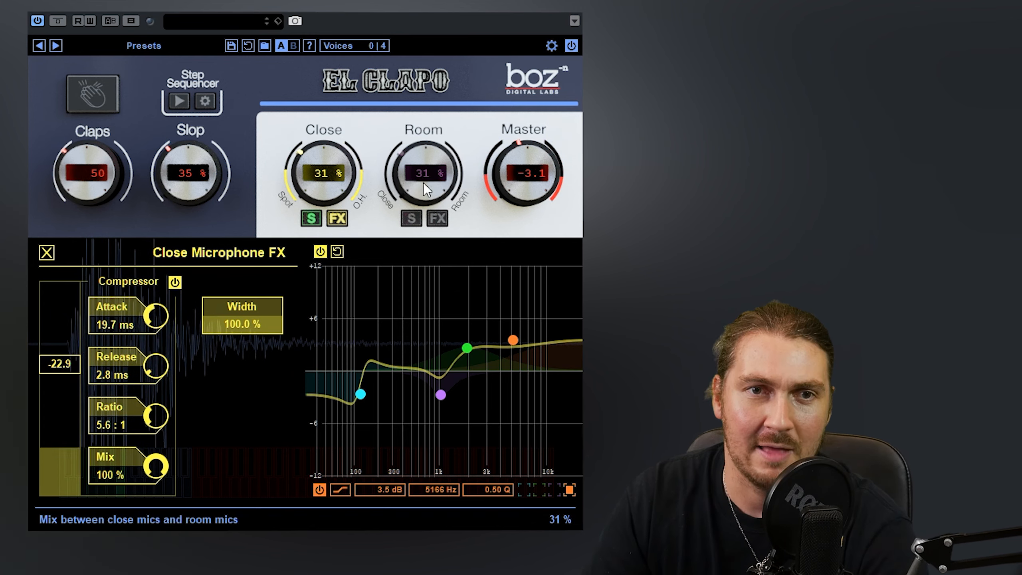
# Solo the room mic and enable its compressor with the threshold at -19.0.
pyautogui.click(443, 219)
pyautogui.click(412, 220)
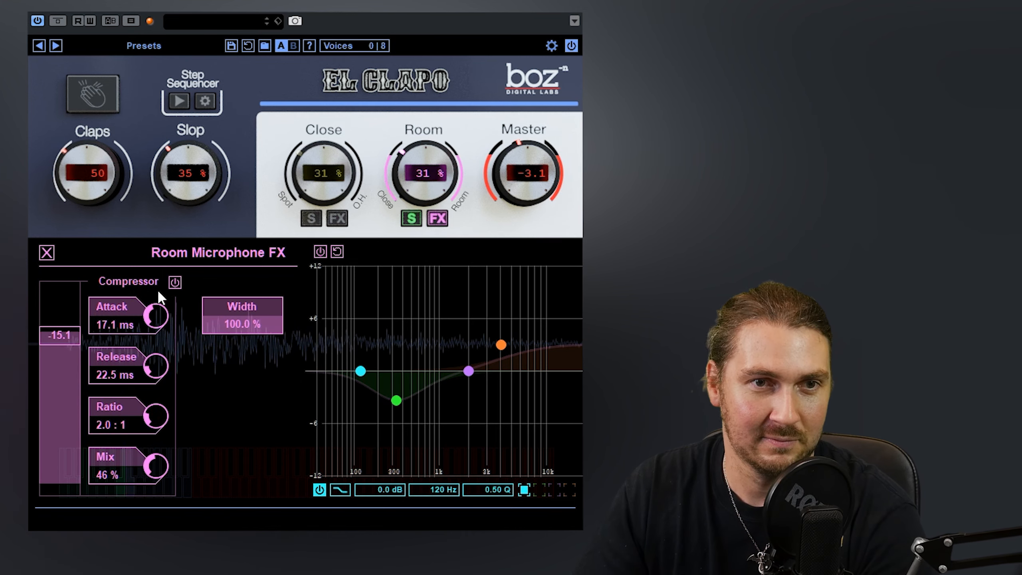
pyautogui.click(174, 283)
pyautogui.moveTo(50, 333); pyautogui.dragTo(64, 348)
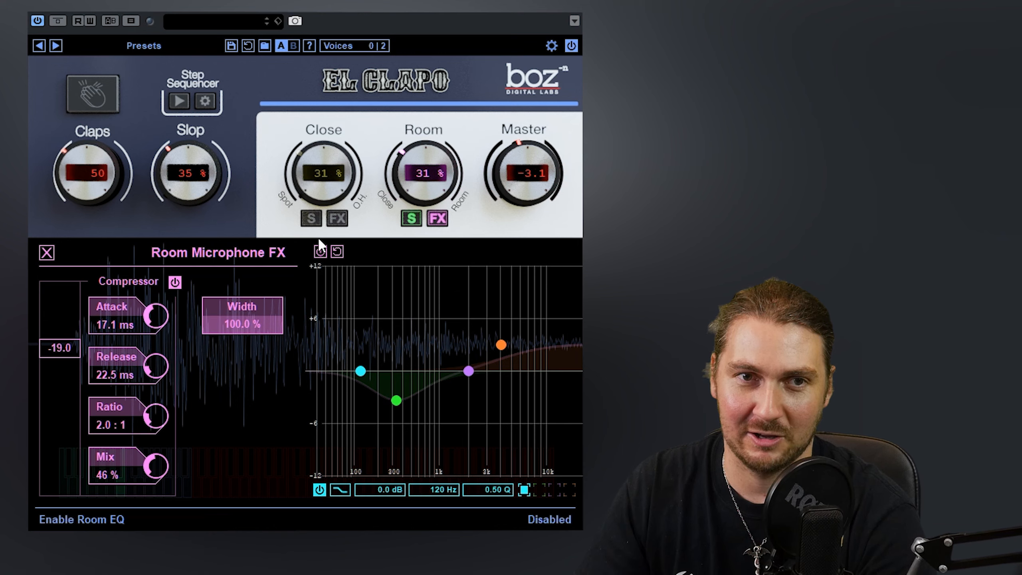
# Enable the room EQ, move its orange shelf to a lower frequency, and turn the purple band into a low pass above 10 kHz.
pyautogui.click(503, 353)
pyautogui.moveTo(504, 354)
pyautogui.mouseDown()
pyautogui.moveTo(480, 346)
pyautogui.moveTo(492, 368)
pyautogui.moveTo(507, 369)
pyautogui.mouseUp()
pyautogui.click(340, 490)
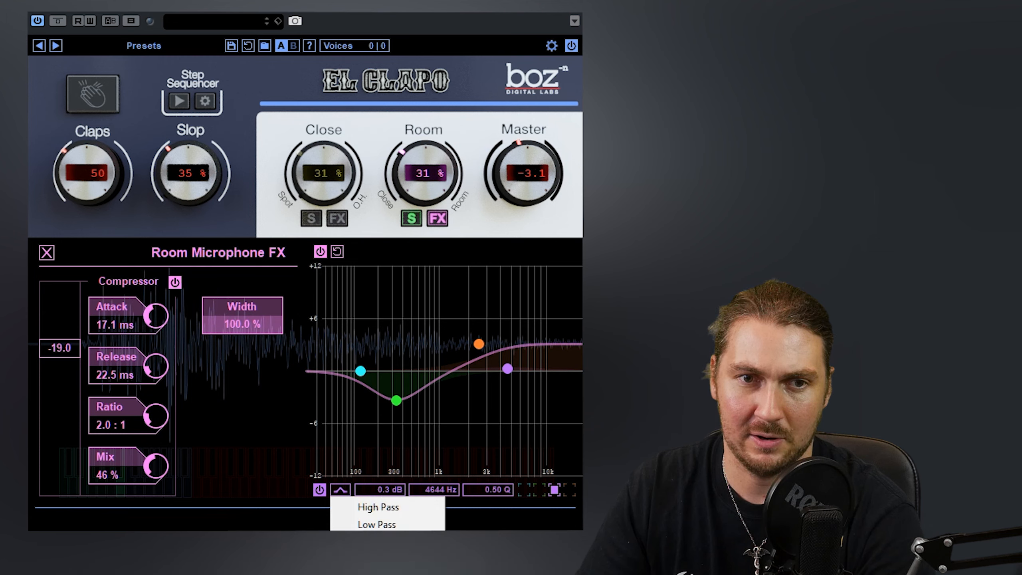
pyautogui.click(376, 524)
pyautogui.moveTo(508, 369); pyautogui.dragTo(559, 353)
# Set the room EQ's low shelf to -7.3 dB at 238 Hz, then close the room effects and lower the room mix to 30%.
pyautogui.click(361, 370)
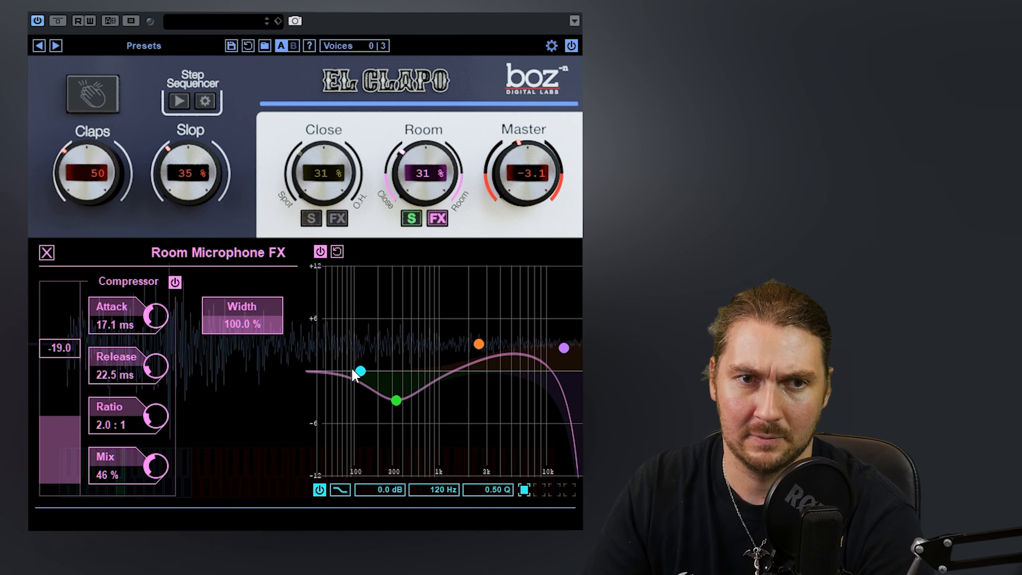
pyautogui.moveTo(361, 370); pyautogui.dragTo(384, 435)
pyautogui.click(437, 217)
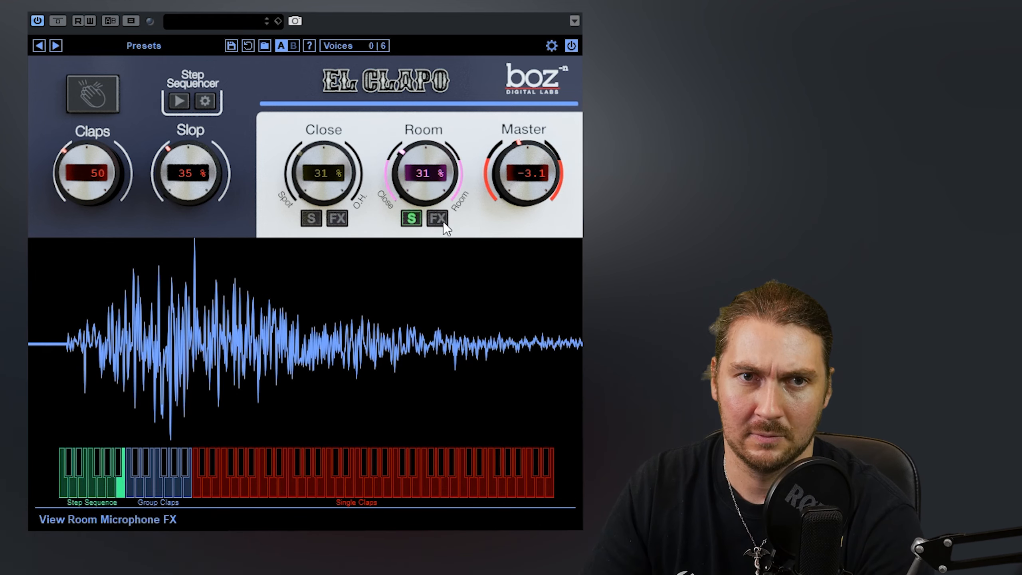
pyautogui.scroll(-1, 426, 173)
# Compare the combined clap with the close and room mic compressors and EQs bypassed and re-enabled.
pyautogui.click(337, 219)
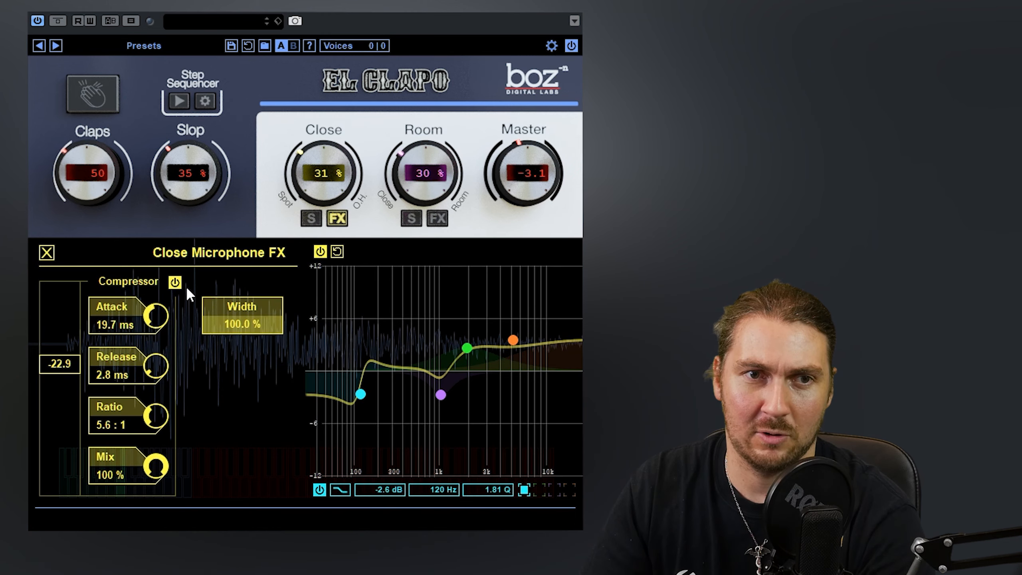
pyautogui.click(438, 218)
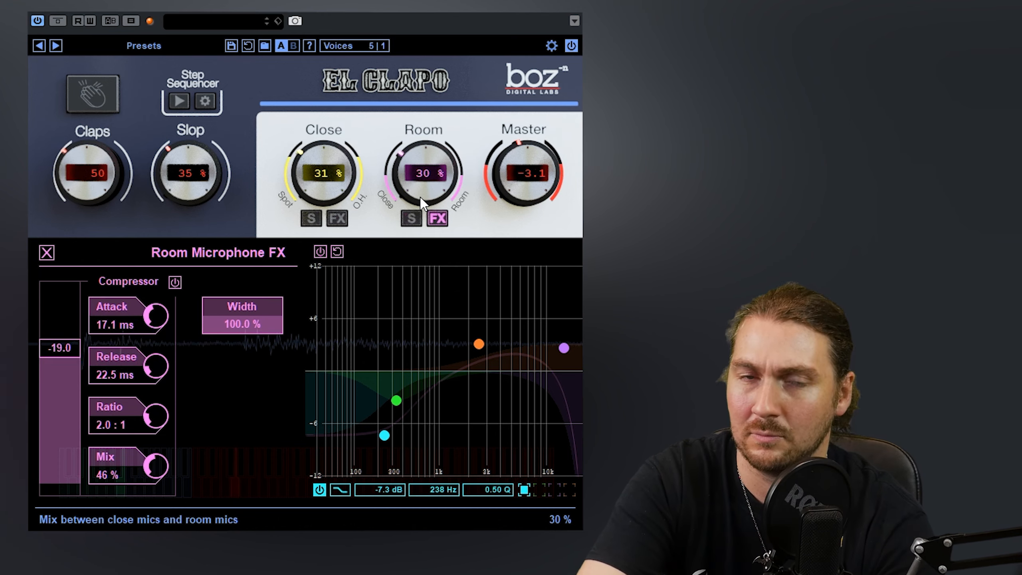
pyautogui.click(321, 251)
pyautogui.click(337, 218)
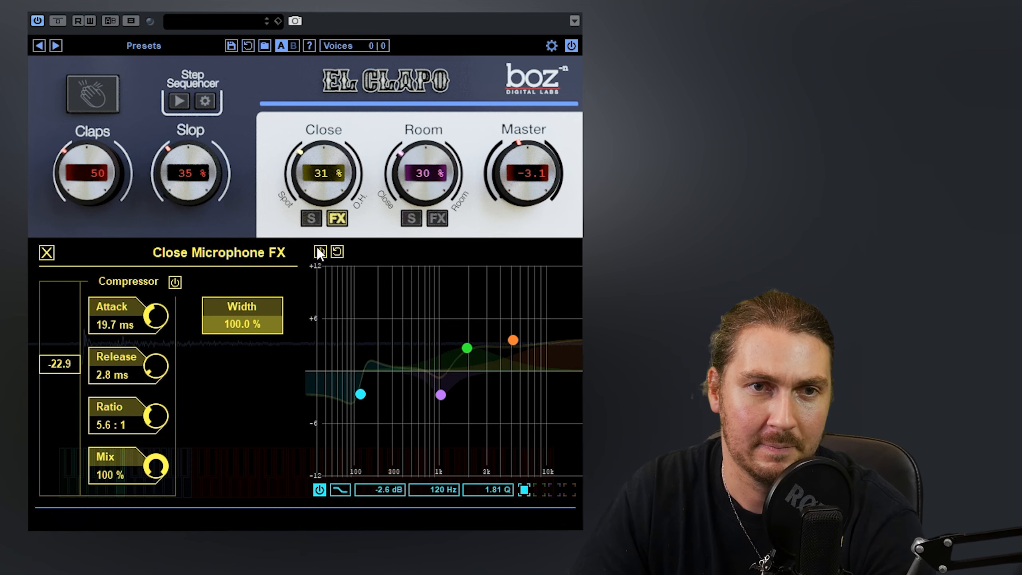
pyautogui.click(318, 255)
pyautogui.click(175, 282)
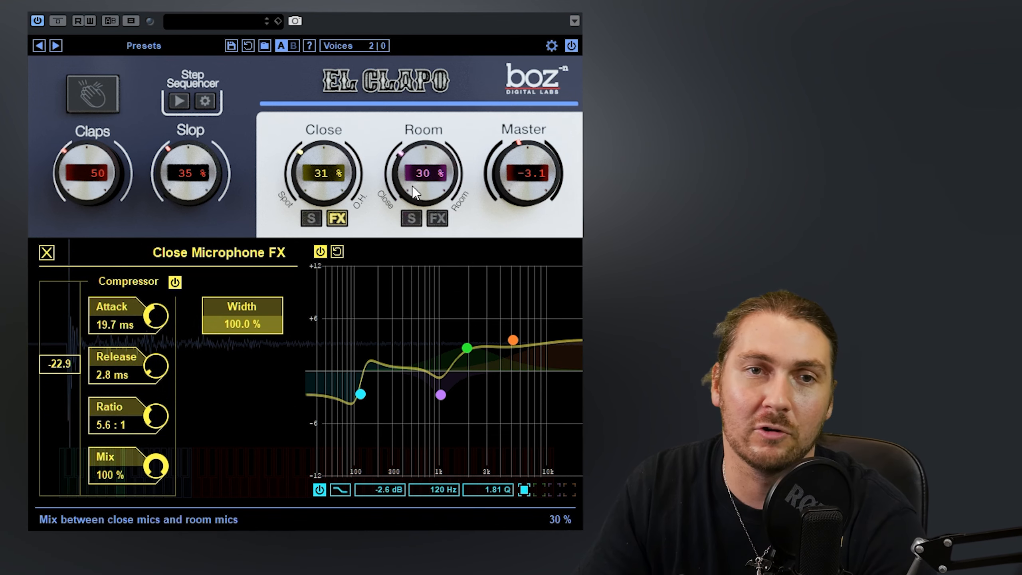
# Raise the room mic mix to 42%, audition it, and close the close mic effects.
pyautogui.scroll(1, 414, 192)
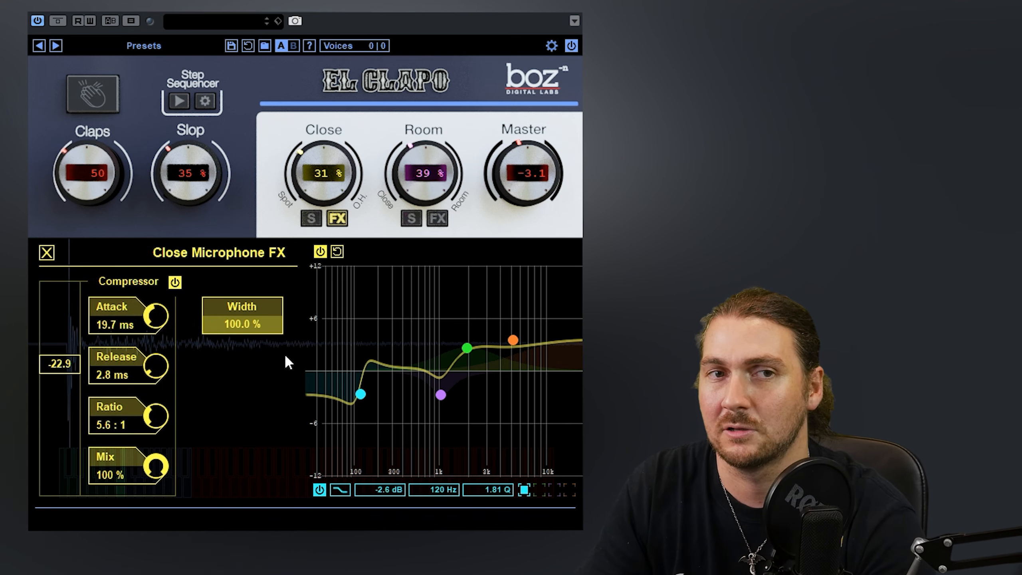
pyautogui.scroll(2, 426, 184)
pyautogui.press('space')
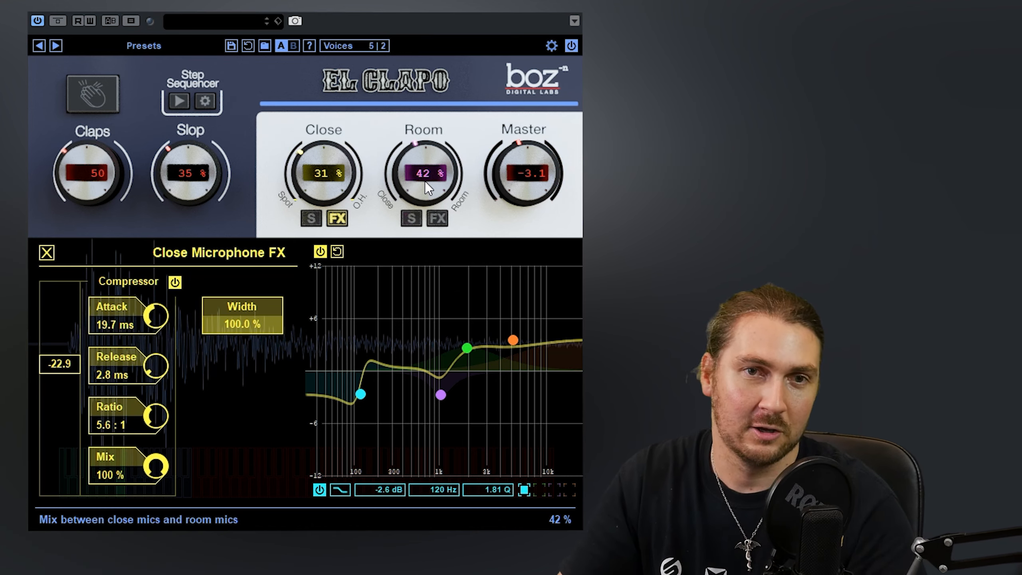
pyautogui.click(342, 219)
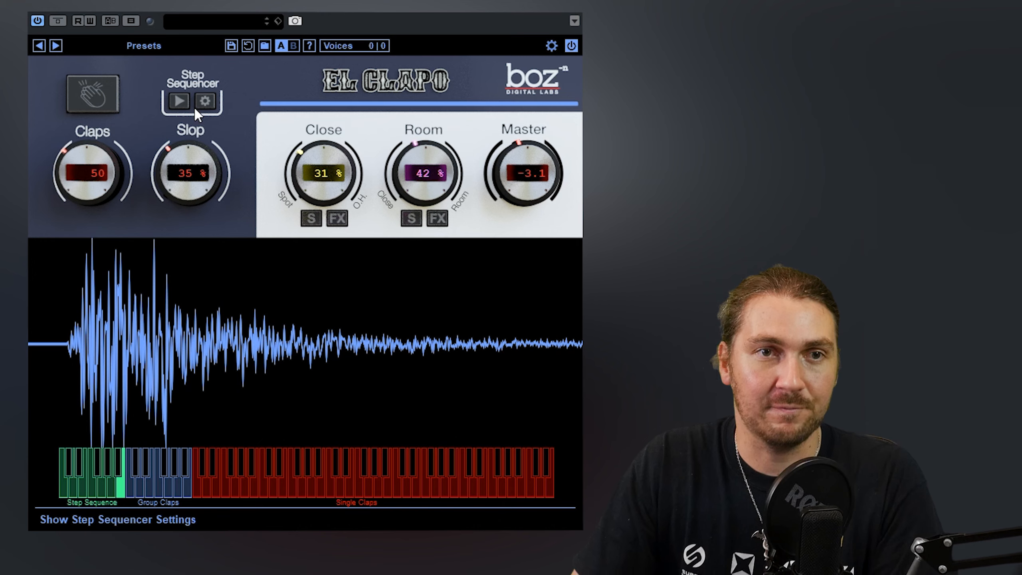
# Open the step sequencer settings and lower the first step of Sequence 12 almost to zero.
pyautogui.click(206, 101)
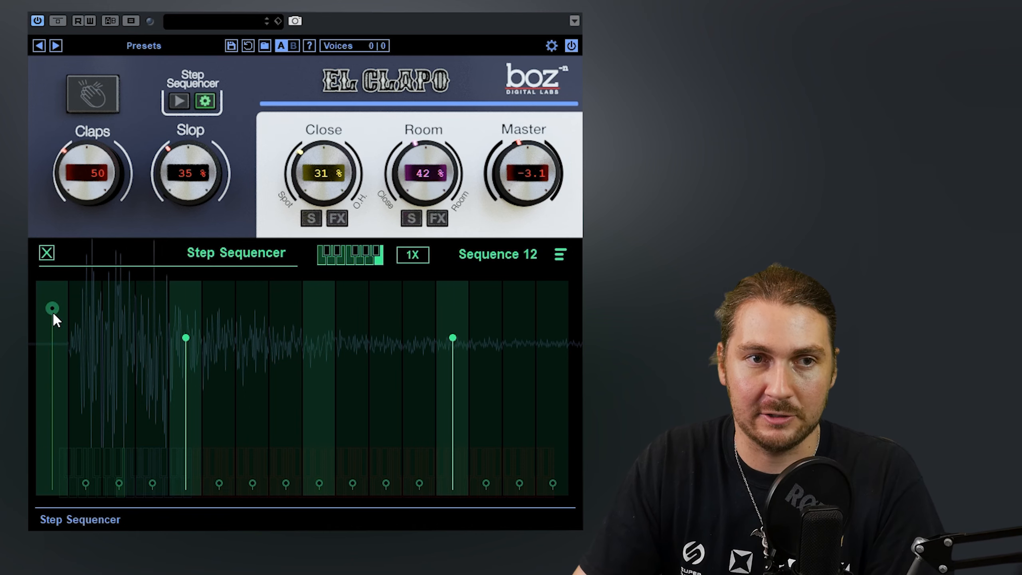
pyautogui.moveTo(53, 312); pyautogui.dragTo(30, 450)
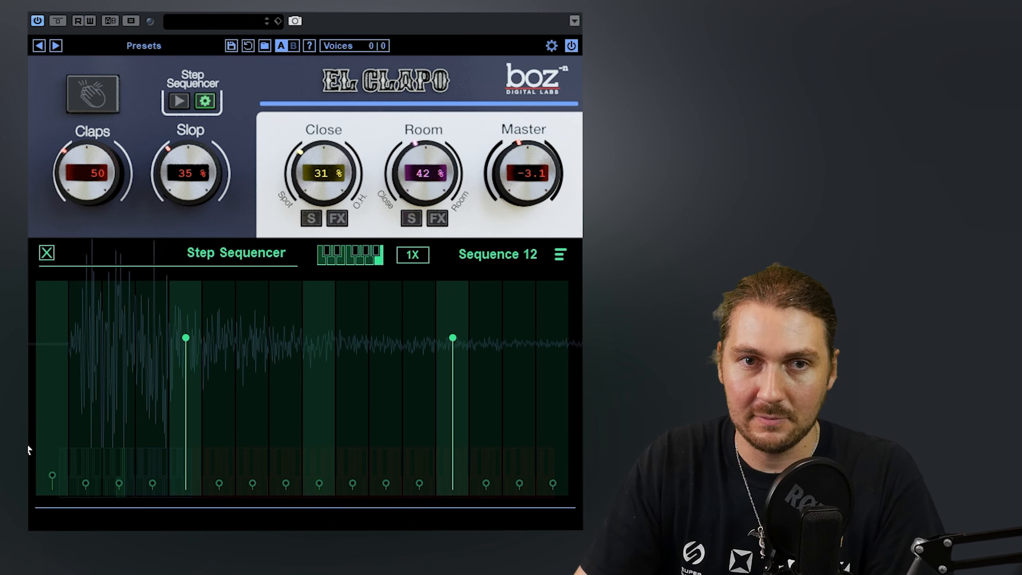
# Review the speed multiplier options for Sequence 12 and open its name for editing.
pyautogui.click(421, 256)
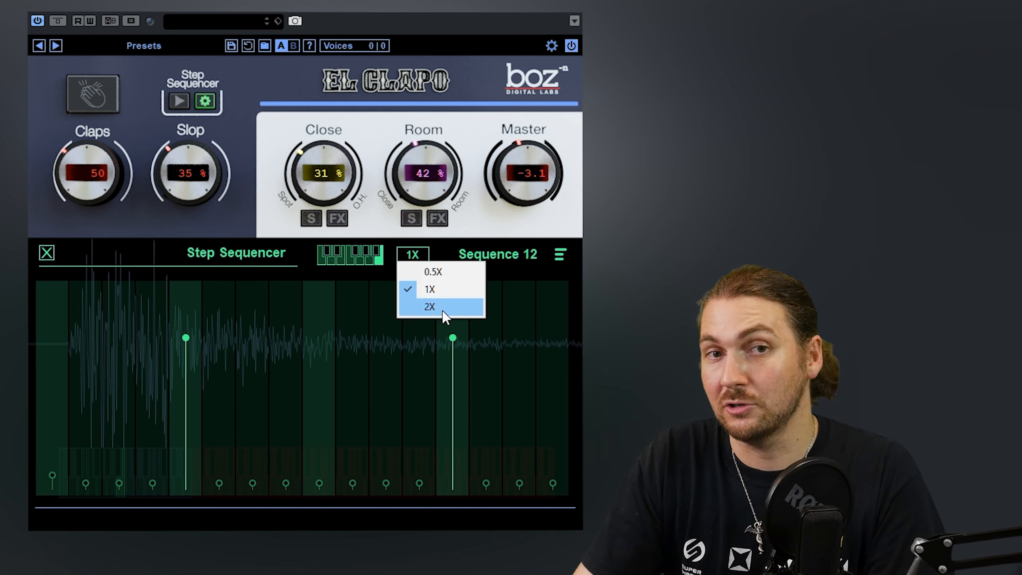
pyautogui.click(495, 253)
pyautogui.hotkey('ctrl', 'a')
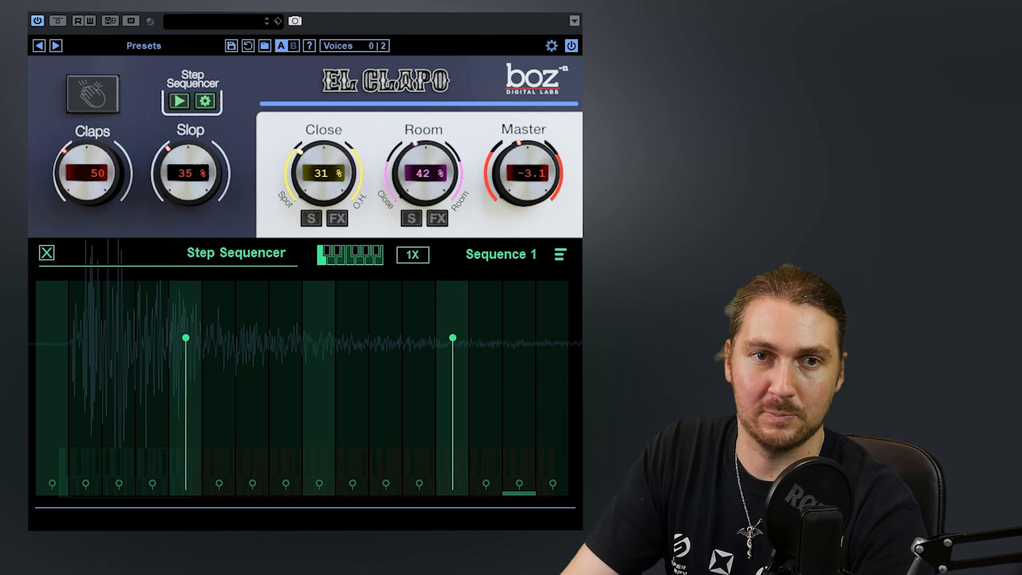
# Add medium-level claps on steps 9, 11 and 12 of Sequence 2.
pyautogui.click(318, 391)
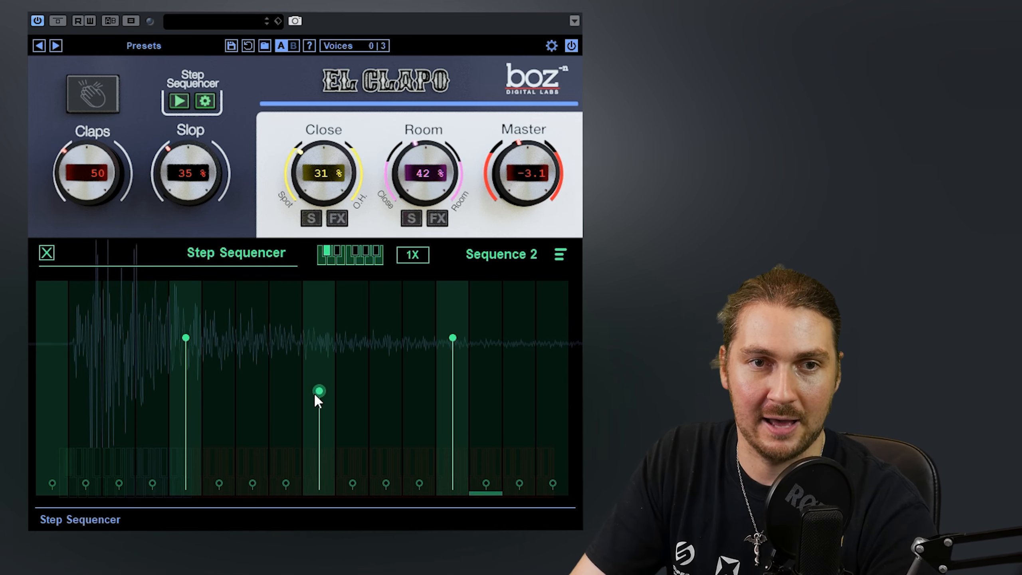
pyautogui.moveTo(391, 477); pyautogui.dragTo(384, 426)
pyautogui.moveTo(418, 473); pyautogui.dragTo(407, 392)
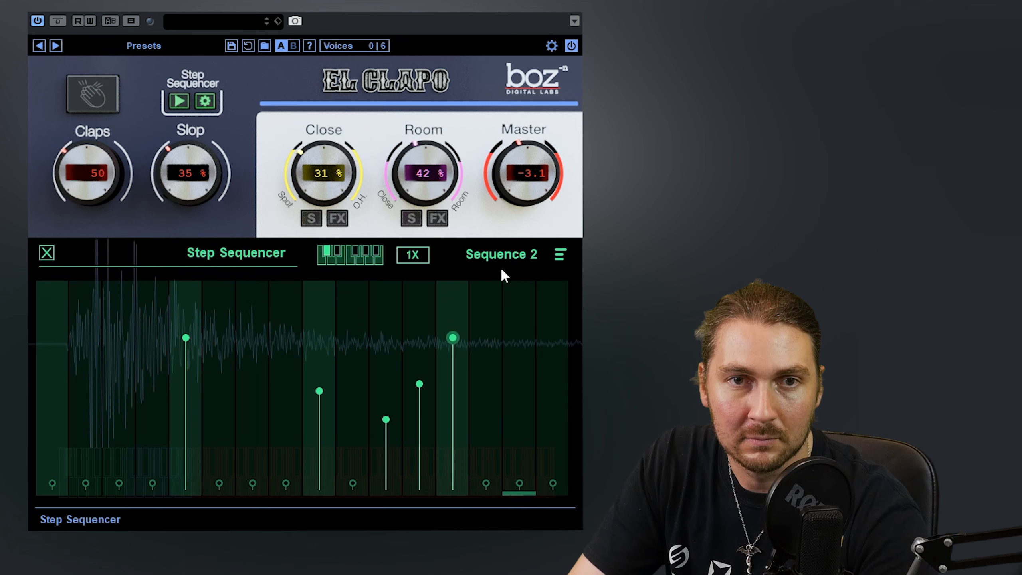
# In Sequence 3, add medium-level claps on steps 1 to 4, 7, 9, 12 and 15, and raise the level of step 11.
pyautogui.scroll(-1, 533, 274)
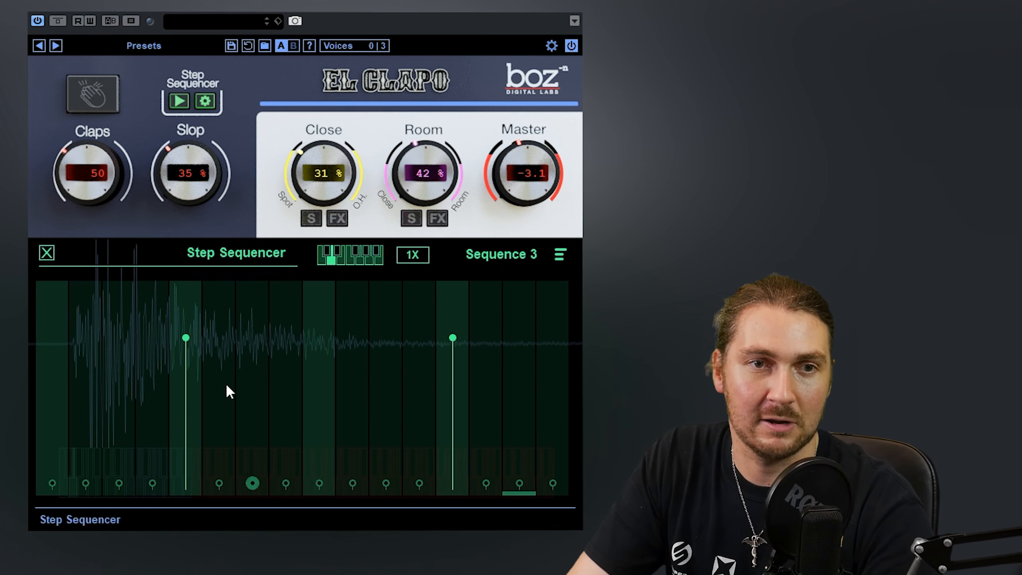
pyautogui.moveTo(50, 485); pyautogui.dragTo(49, 427)
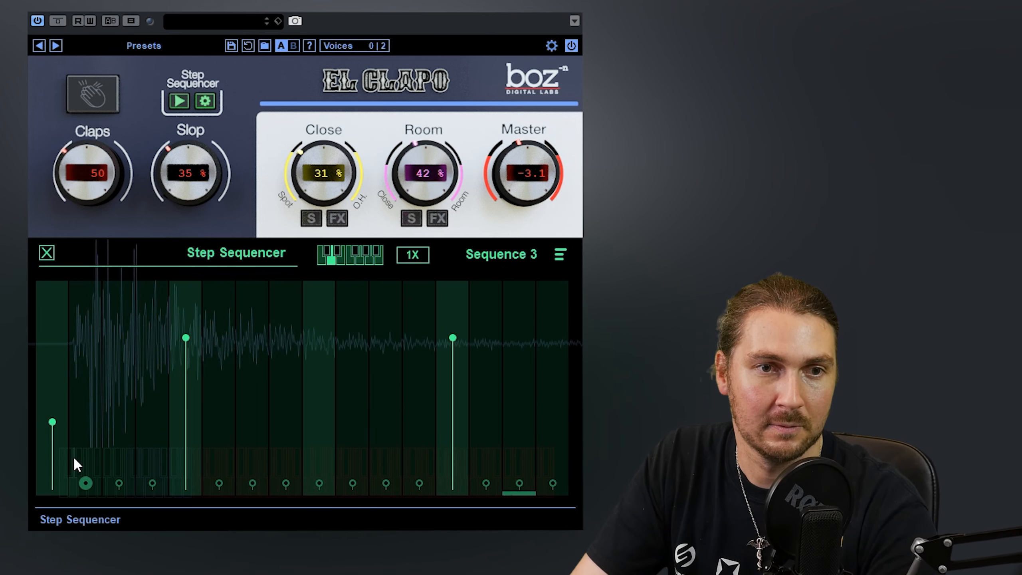
pyautogui.moveTo(85, 483); pyautogui.dragTo(83, 414)
pyautogui.moveTo(131, 487); pyautogui.dragTo(120, 413)
pyautogui.moveTo(144, 472); pyautogui.dragTo(144, 420)
pyautogui.moveTo(245, 485); pyautogui.dragTo(246, 413)
pyautogui.moveTo(309, 471); pyautogui.dragTo(312, 402)
pyautogui.moveTo(385, 484); pyautogui.dragTo(387, 425)
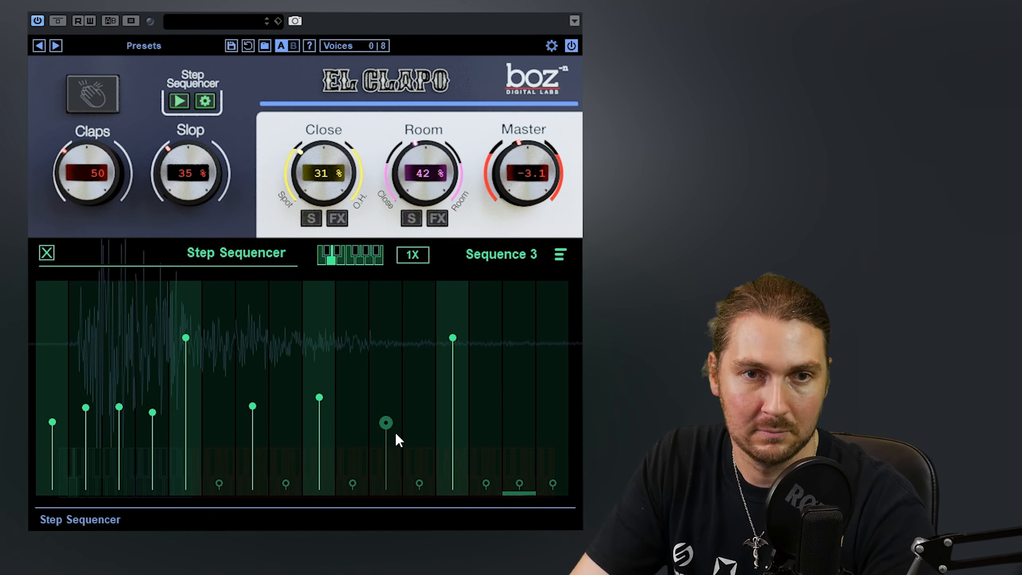
pyautogui.moveTo(419, 483); pyautogui.dragTo(418, 408)
pyautogui.moveTo(519, 485); pyautogui.dragTo(522, 405)
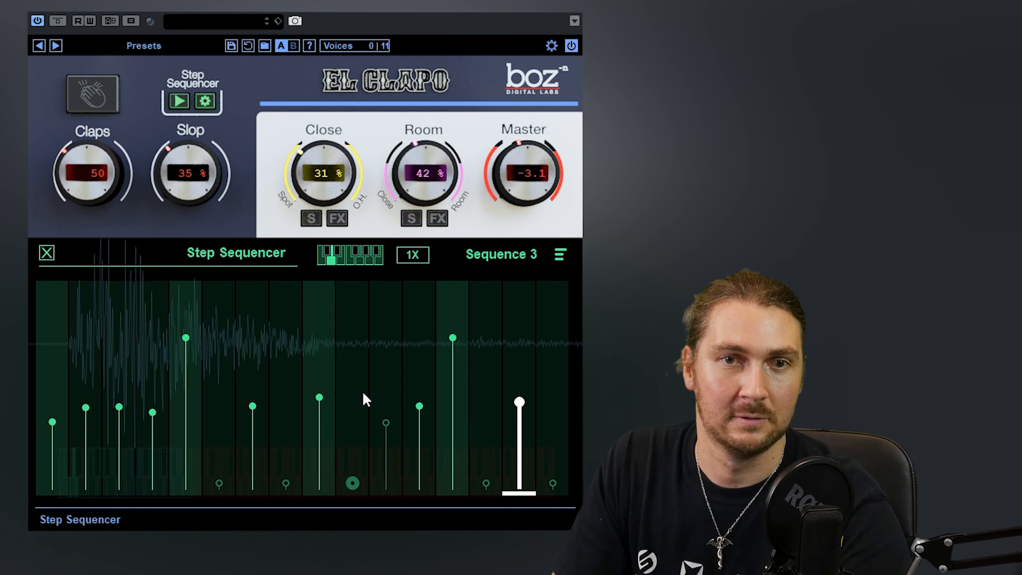
# In Sequence 4, lower steps 5 and 13 to zero and add claps on steps 1, 7, 9, 11 and 15, with 1 and 9 loudest.
pyautogui.moveTo(188, 350); pyautogui.dragTo(186, 488)
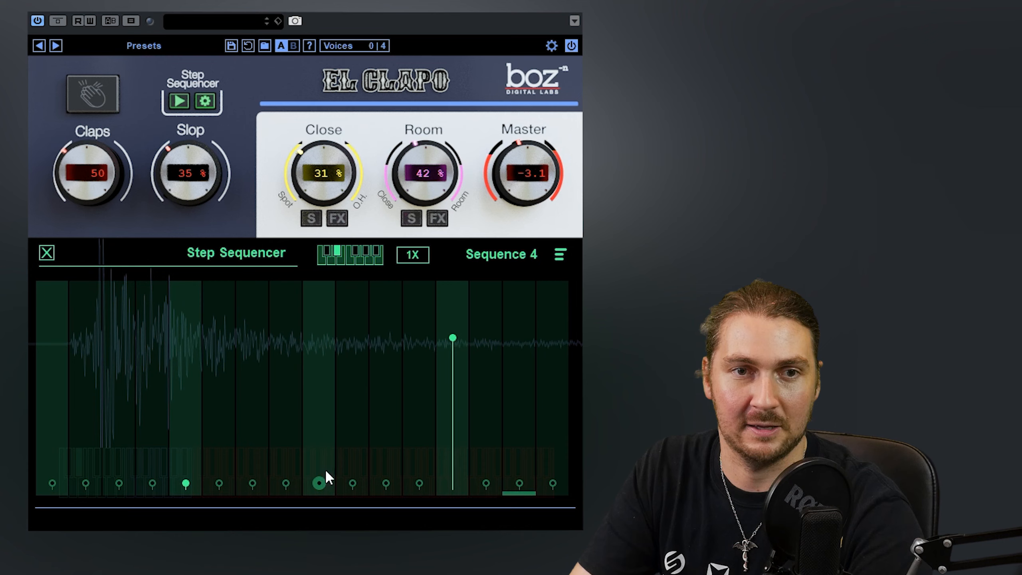
pyautogui.moveTo(324, 483); pyautogui.dragTo(325, 358)
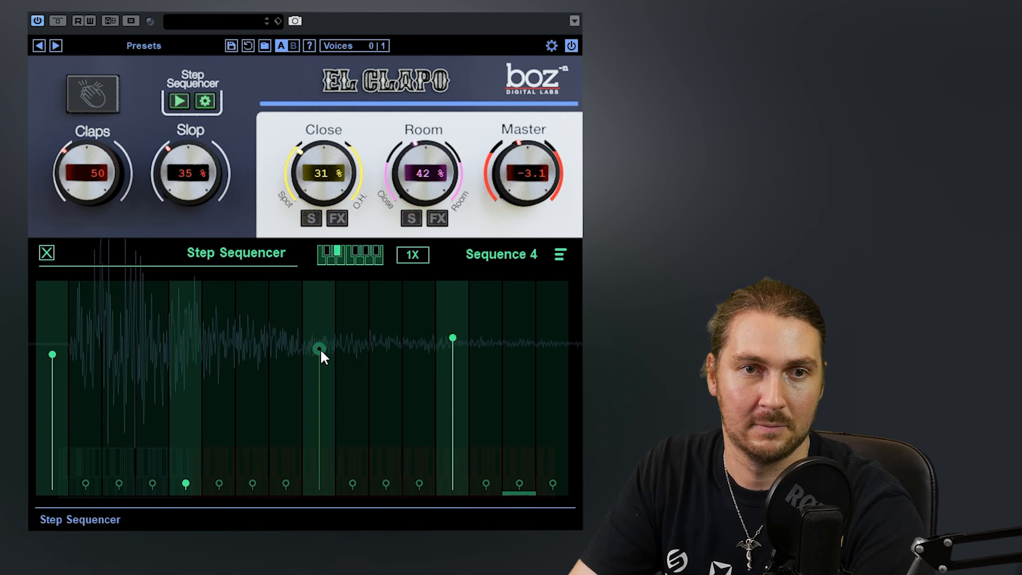
pyautogui.moveTo(442, 349); pyautogui.dragTo(453, 485)
pyautogui.moveTo(252, 440); pyautogui.dragTo(254, 418)
pyautogui.moveTo(528, 487); pyautogui.dragTo(529, 412)
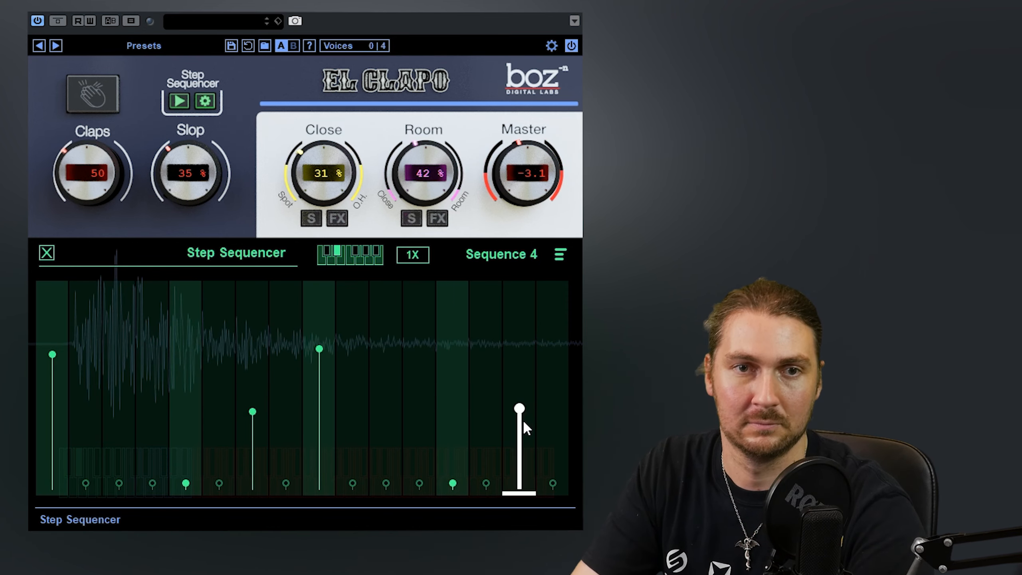
pyautogui.moveTo(387, 484); pyautogui.dragTo(385, 404)
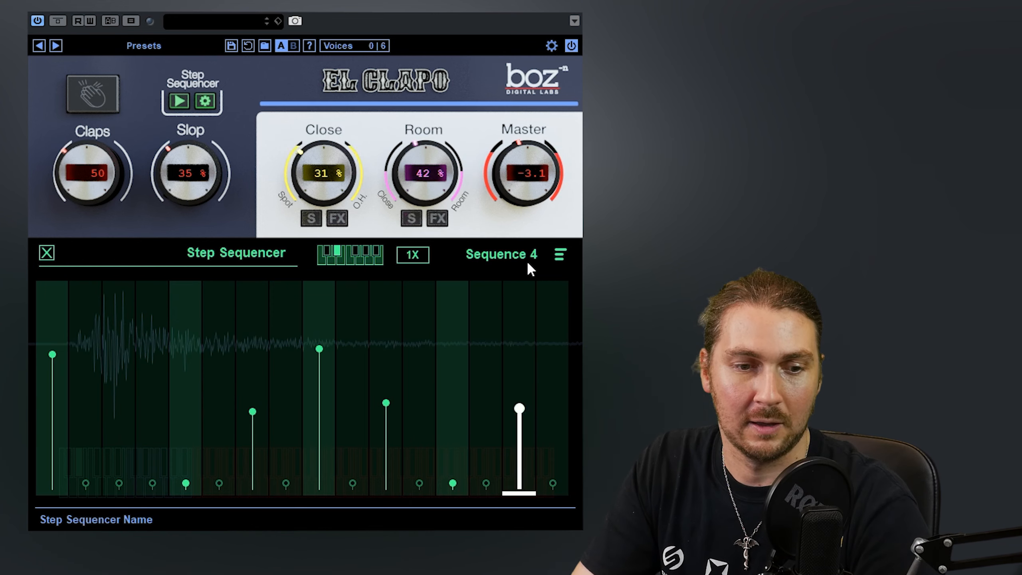
# In Sequence 6, add medium-high claps on steps 3, 7, 11 and 15, and enable step 10 at zero level.
pyautogui.scroll(2, 527, 261)
pyautogui.moveTo(119, 485); pyautogui.dragTo(119, 362)
pyautogui.moveTo(252, 386); pyautogui.dragTo(253, 378)
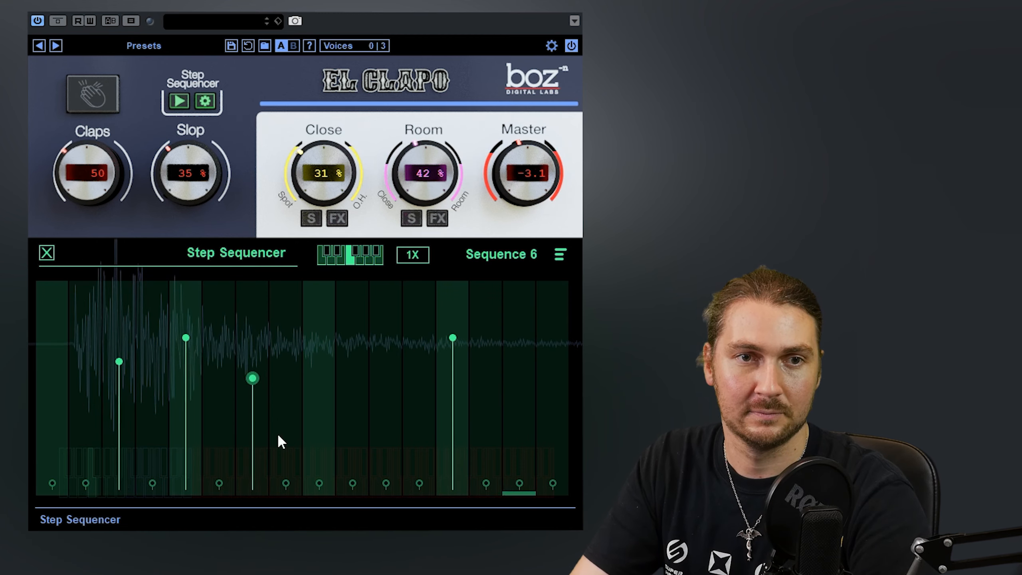
pyautogui.click(353, 483)
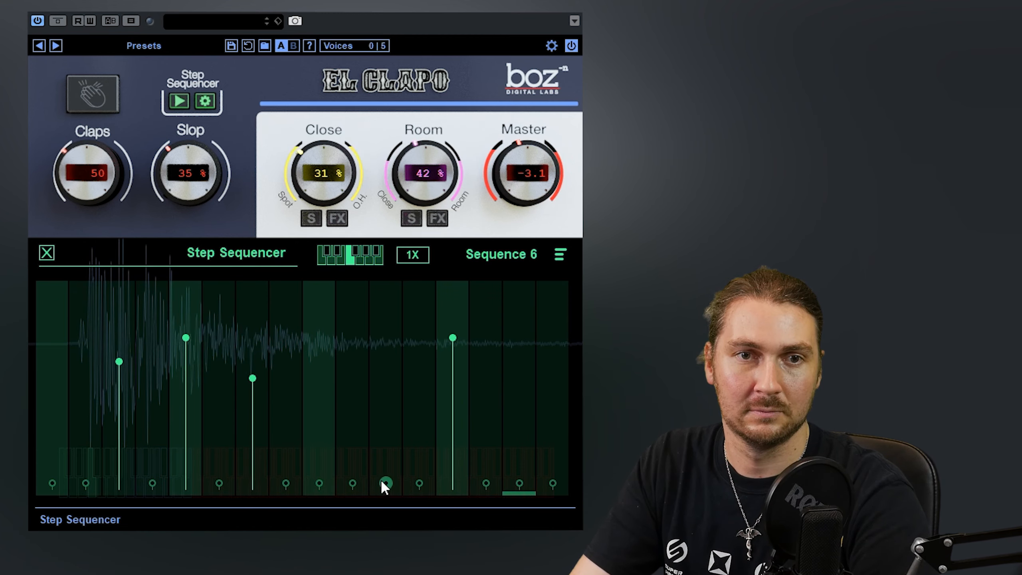
pyautogui.moveTo(386, 483)
pyautogui.mouseDown()
pyautogui.moveTo(370, 399)
pyautogui.moveTo(386, 384)
pyautogui.mouseUp()
pyautogui.moveTo(520, 483); pyautogui.dragTo(519, 387)
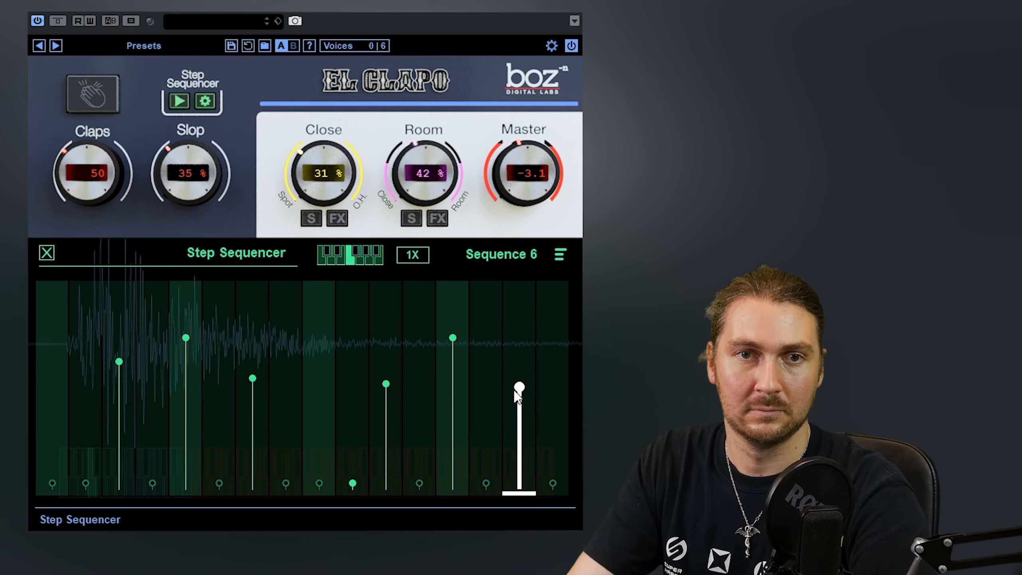
# In Sequence 7, lower steps 5 and 13 to a medium level and add loud claps on steps 1 and 9.
pyautogui.moveTo(186, 348); pyautogui.dragTo(186, 444)
pyautogui.moveTo(453, 362); pyautogui.dragTo(452, 441)
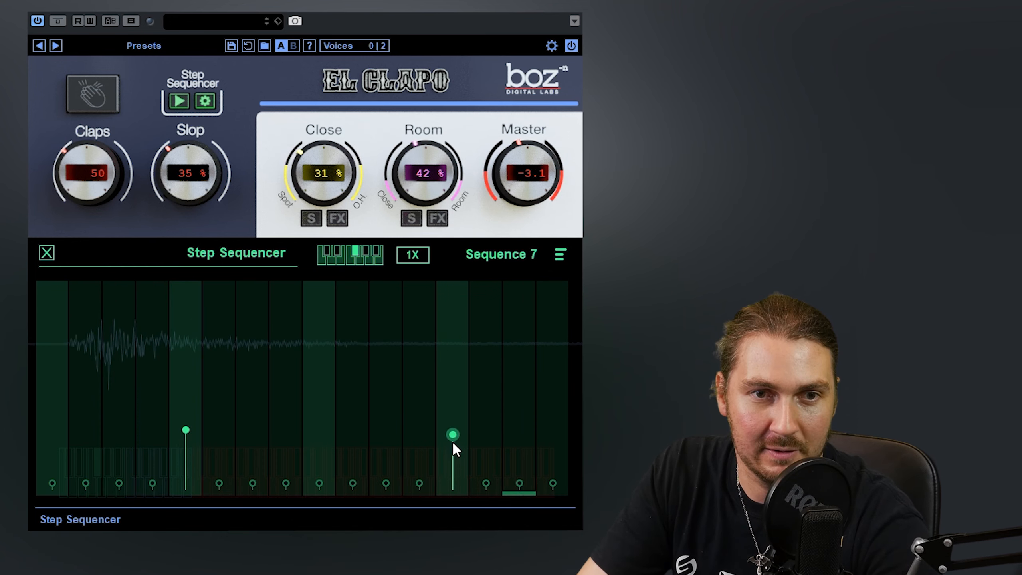
pyautogui.moveTo(319, 483); pyautogui.dragTo(319, 336)
pyautogui.click(42, 338)
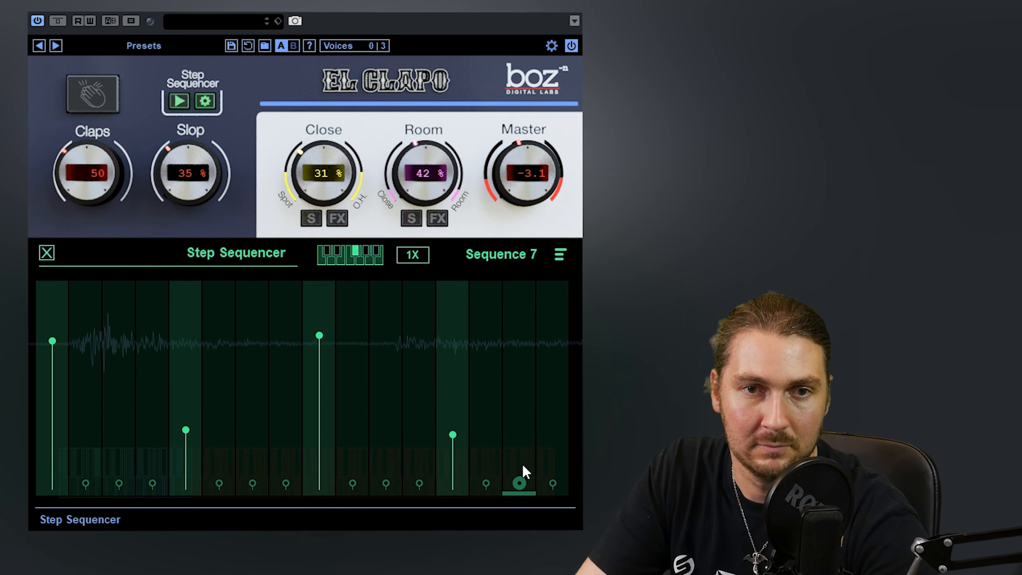
pyautogui.moveTo(186, 430); pyautogui.dragTo(185, 399)
pyautogui.moveTo(453, 434); pyautogui.dragTo(453, 409)
# In Sequence 7, add quiet claps on steps 3, 7, 11 and 15, and raise step 13 slightly.
pyautogui.moveTo(119, 483)
pyautogui.mouseDown()
pyautogui.moveTo(121, 425)
pyautogui.moveTo(119, 437)
pyautogui.mouseUp()
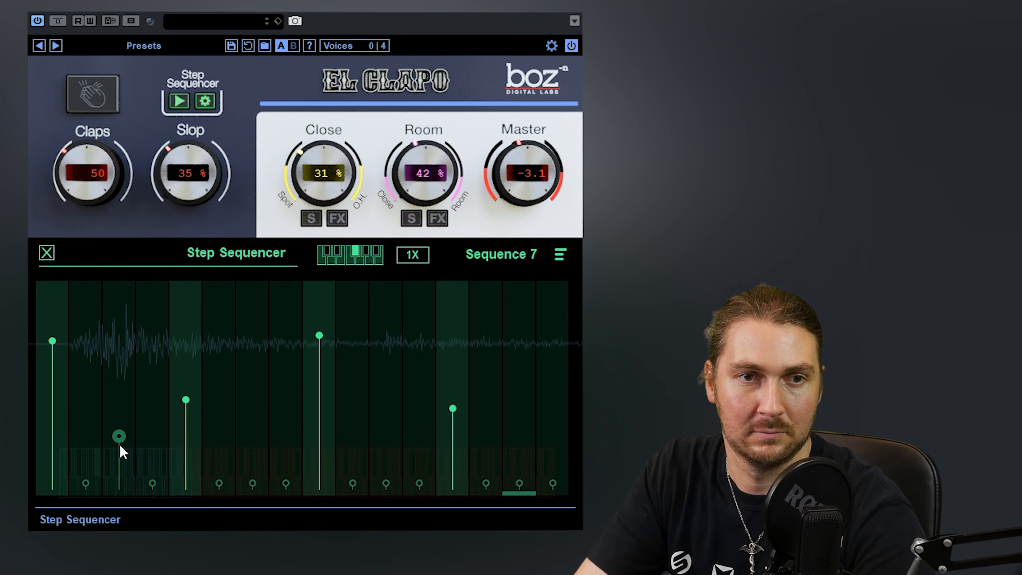
pyautogui.moveTo(252, 483); pyautogui.dragTo(252, 440)
pyautogui.moveTo(386, 483); pyautogui.dragTo(385, 433)
pyautogui.moveTo(519, 483)
pyautogui.mouseDown()
pyautogui.moveTo(521, 417)
pyautogui.moveTo(520, 435)
pyautogui.mouseUp()
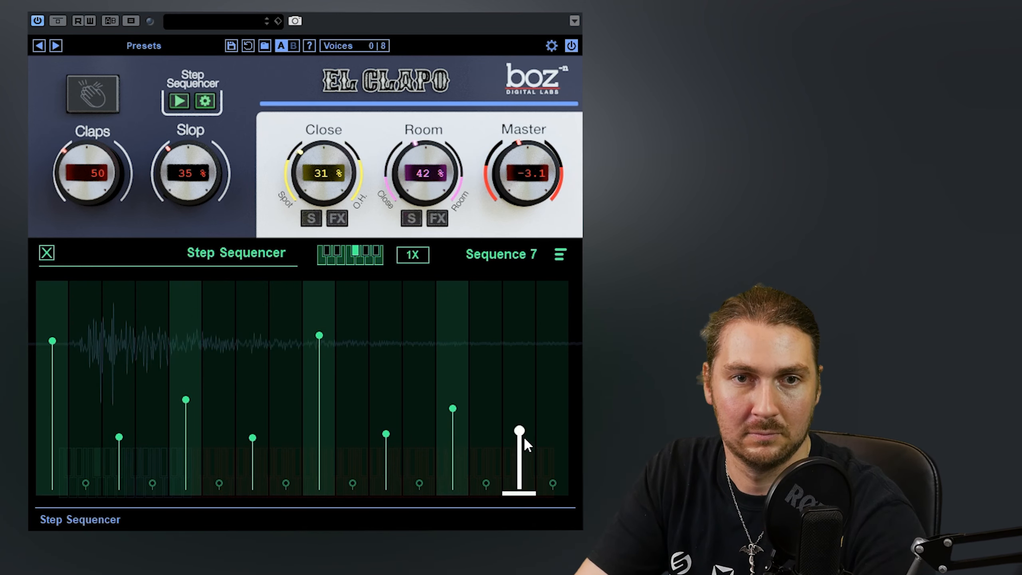
pyautogui.moveTo(454, 411); pyautogui.dragTo(451, 400)
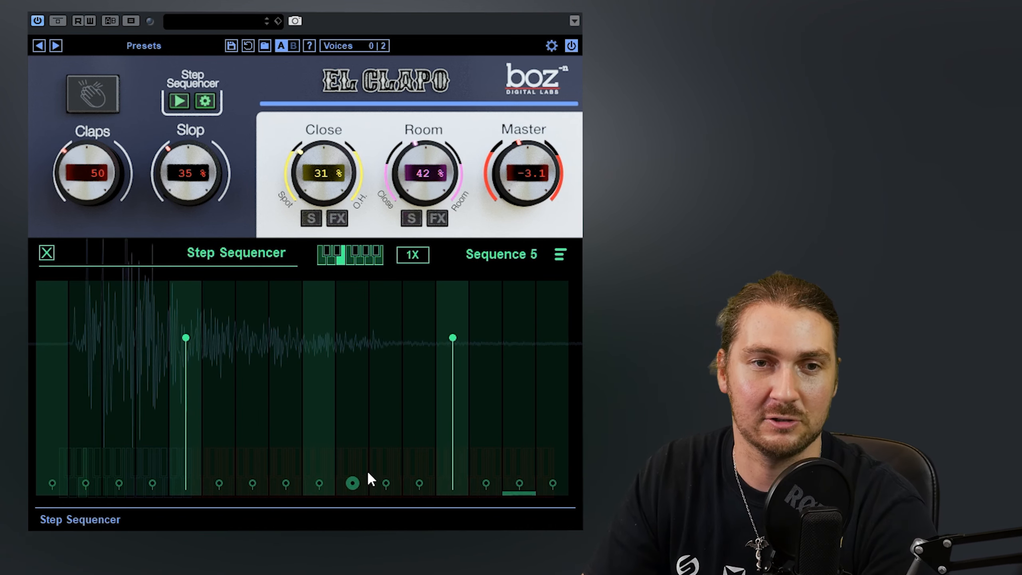
# In Sequence 5, add claps on steps 8, 9 and 10, with 8 and 10 at a medium-high level and 9 quiet.
pyautogui.click(356, 426)
pyautogui.click(284, 431)
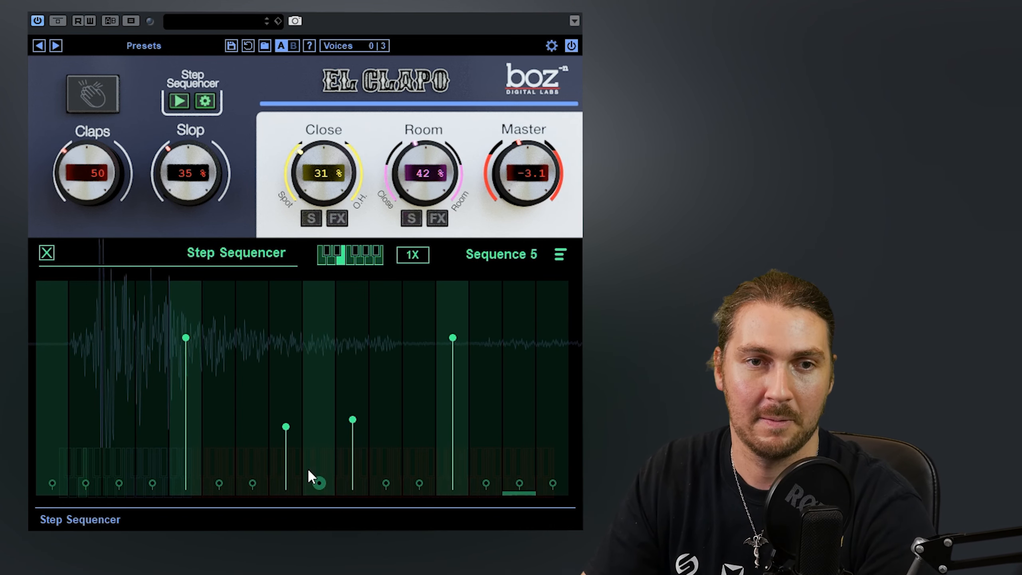
pyautogui.click(317, 445)
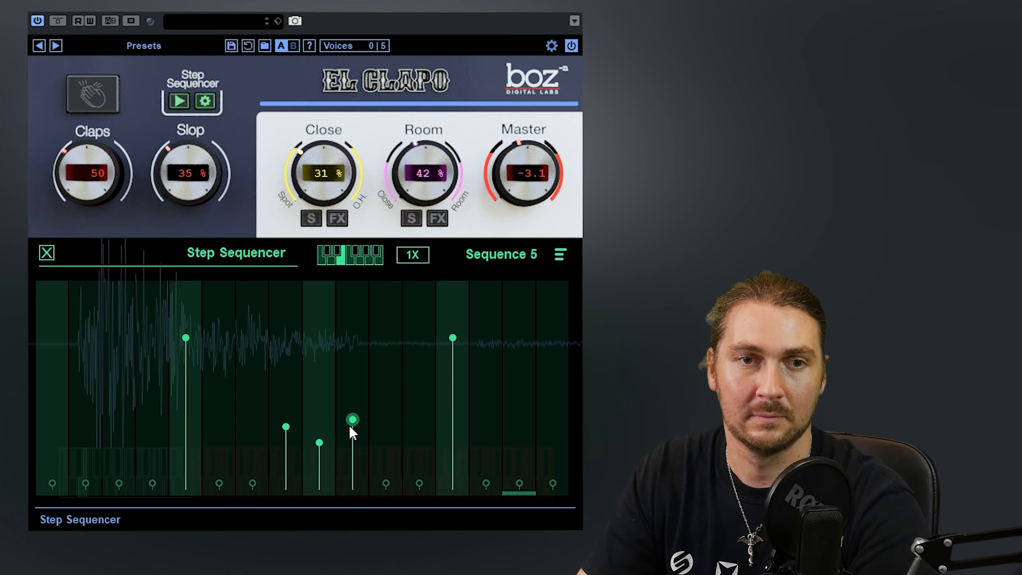
pyautogui.moveTo(286, 426); pyautogui.dragTo(286, 381)
pyautogui.moveTo(353, 419); pyautogui.dragTo(346, 374)
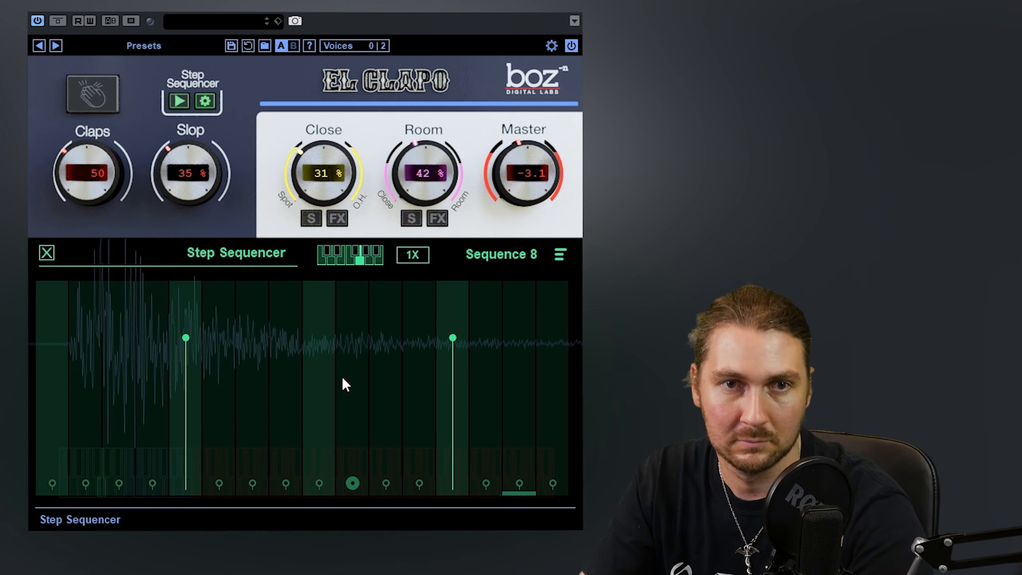
# Set the sequencer speed to 2X and replace Sequence 3's pattern with the one from Sequence 7.
pyautogui.click(400, 257)
pyautogui.click(425, 307)
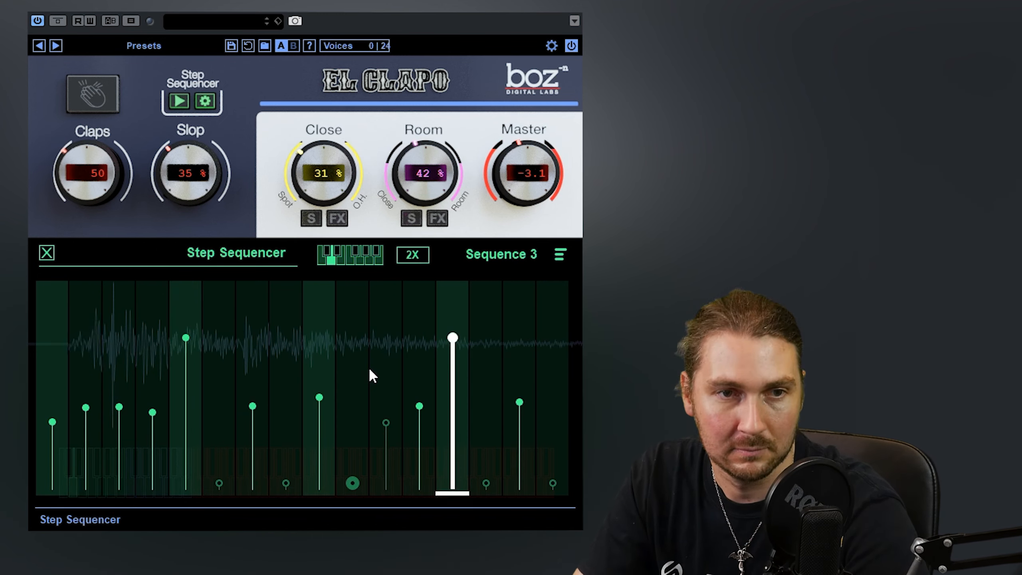
pyautogui.click(561, 254)
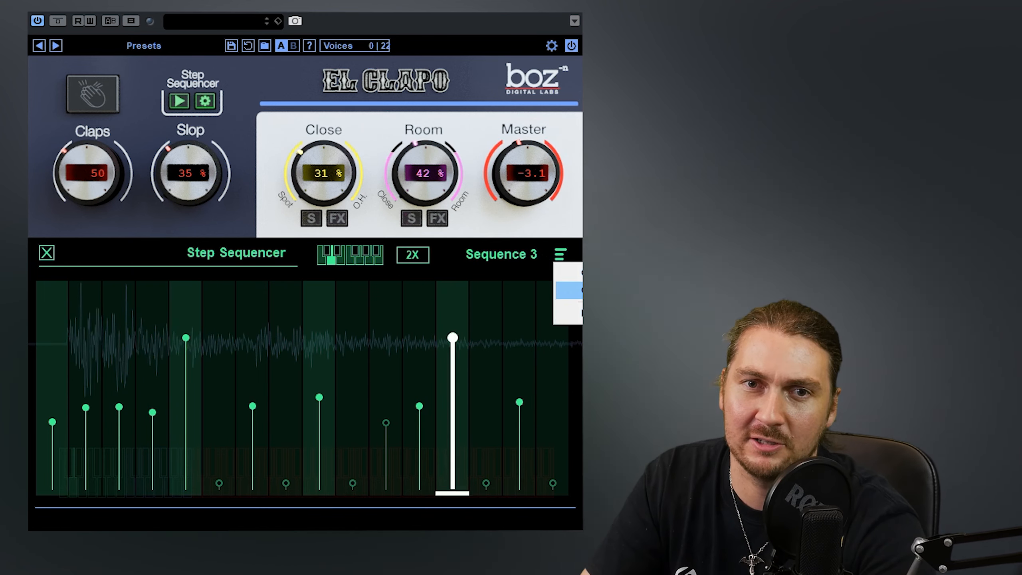
pyautogui.click(508, 278)
pyautogui.click(562, 257)
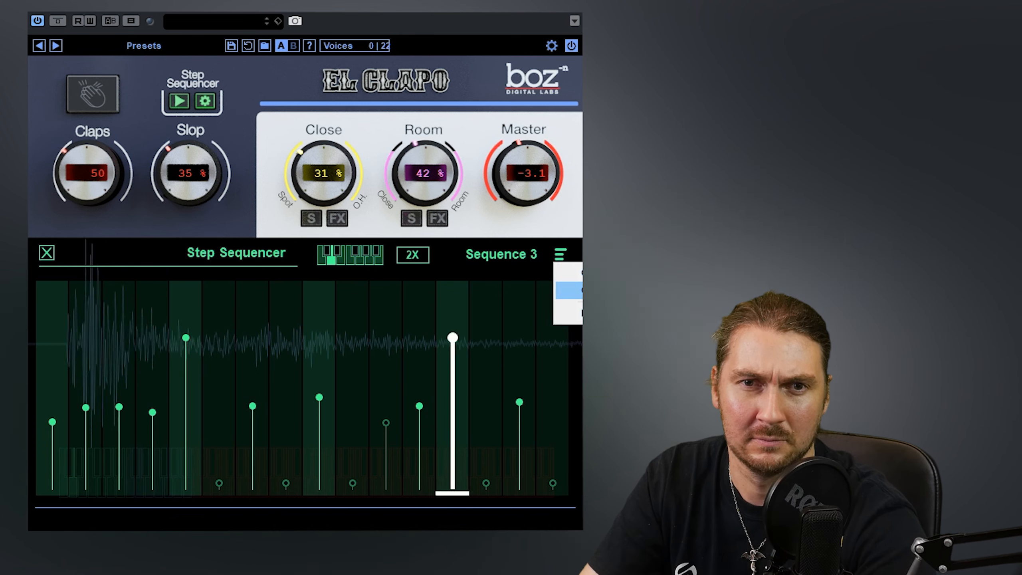
pyautogui.click(565, 273)
pyautogui.click(559, 256)
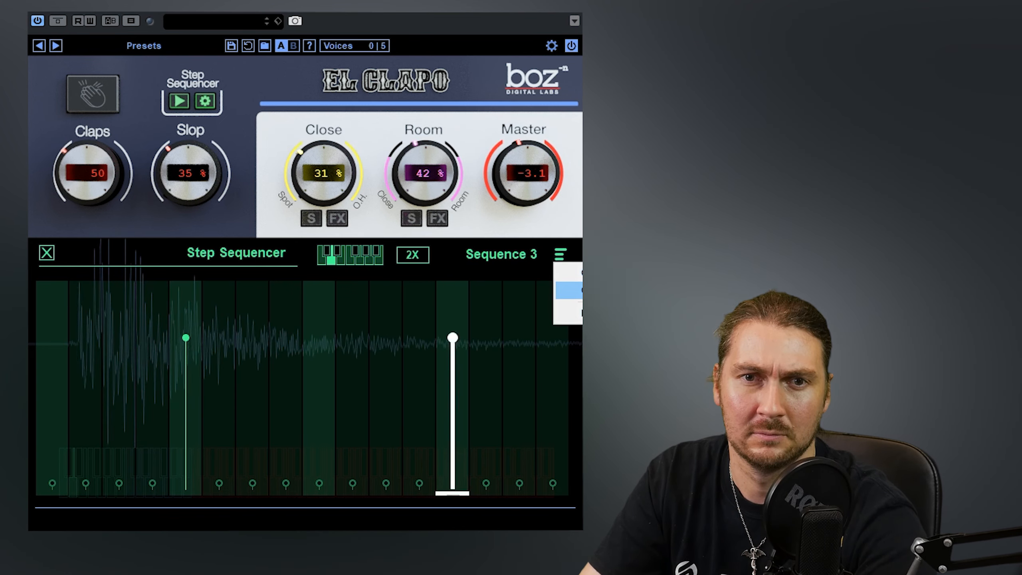
pyautogui.click(567, 273)
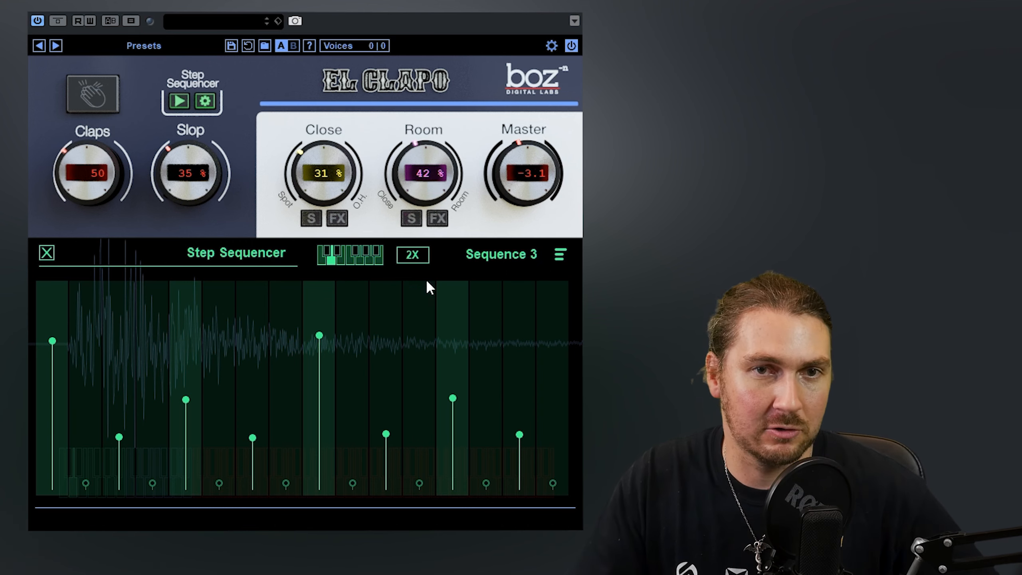
# Switch through the patterns of Sequences 6, 3, 5 and 4 to compare them.
pyautogui.click(351, 260)
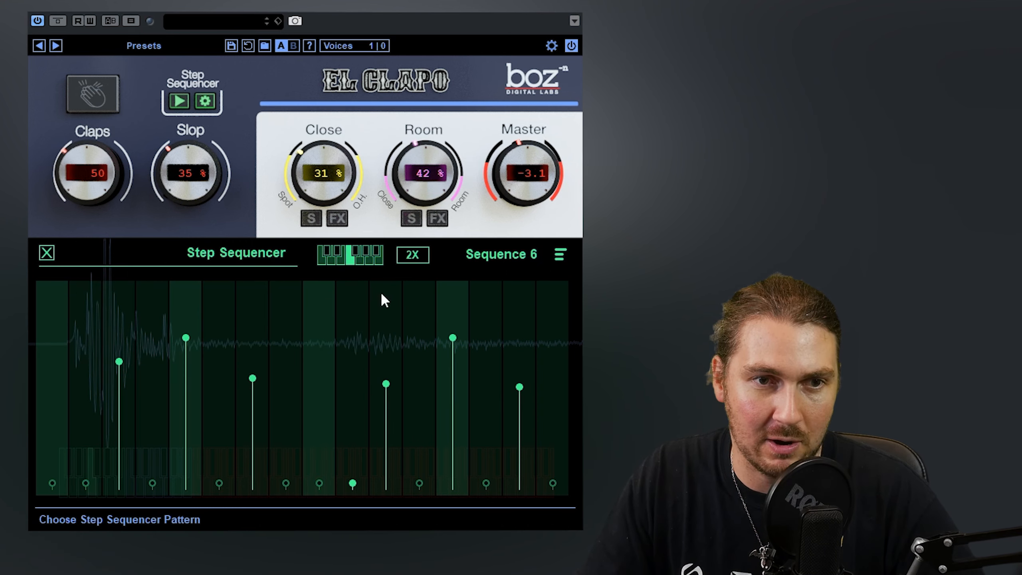
pyautogui.click(336, 260)
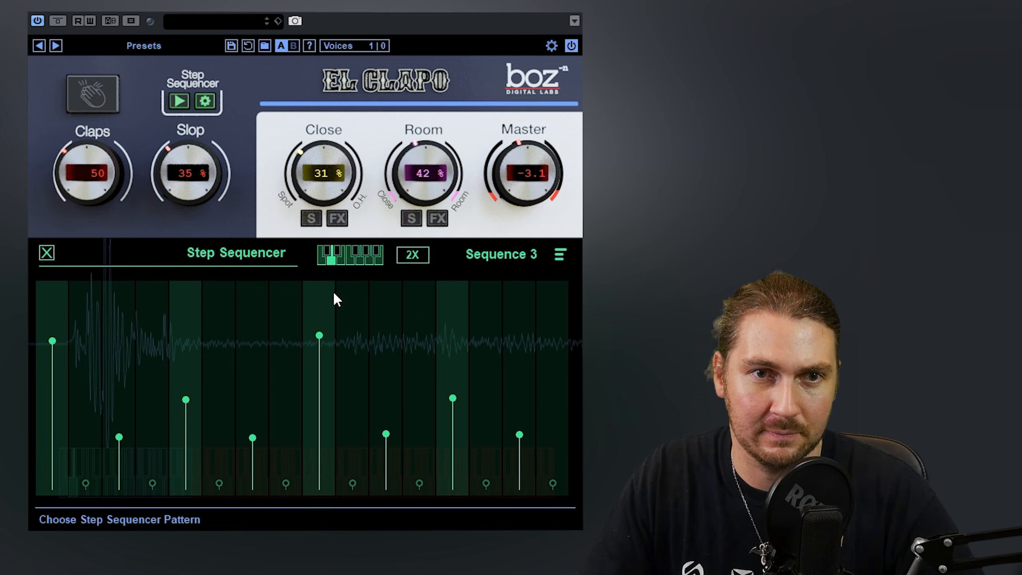
pyautogui.click(341, 263)
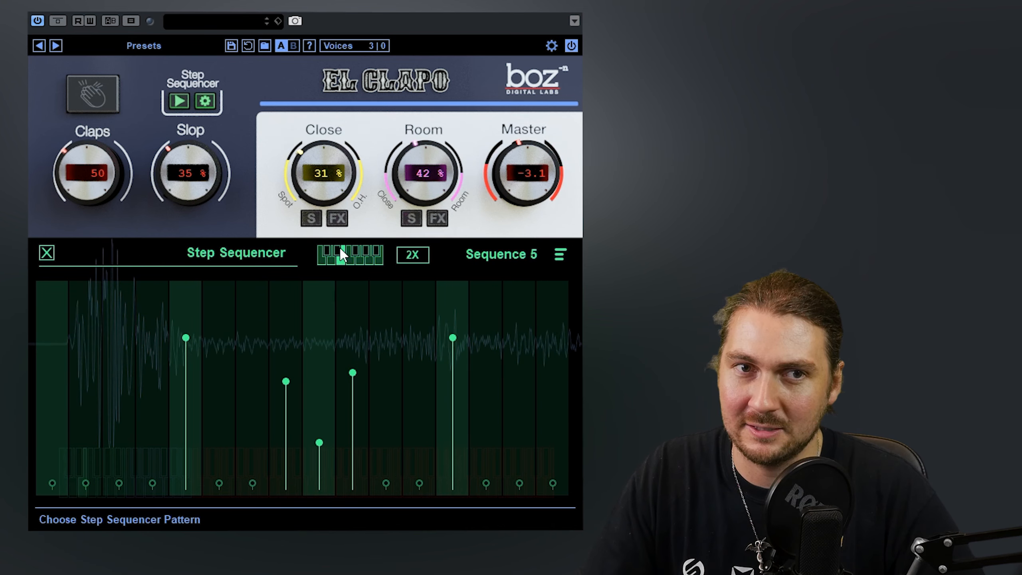
pyautogui.click(335, 254)
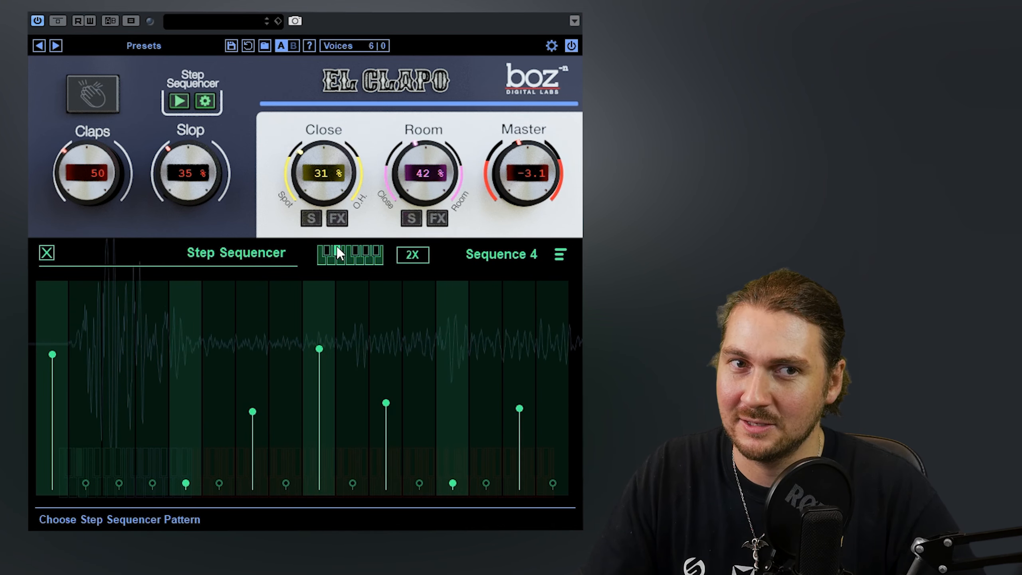
# In Sequence 5, enable step 6 at minimum level and raise steps 4 and 9 while leaving both switched off.
pyautogui.click(342, 260)
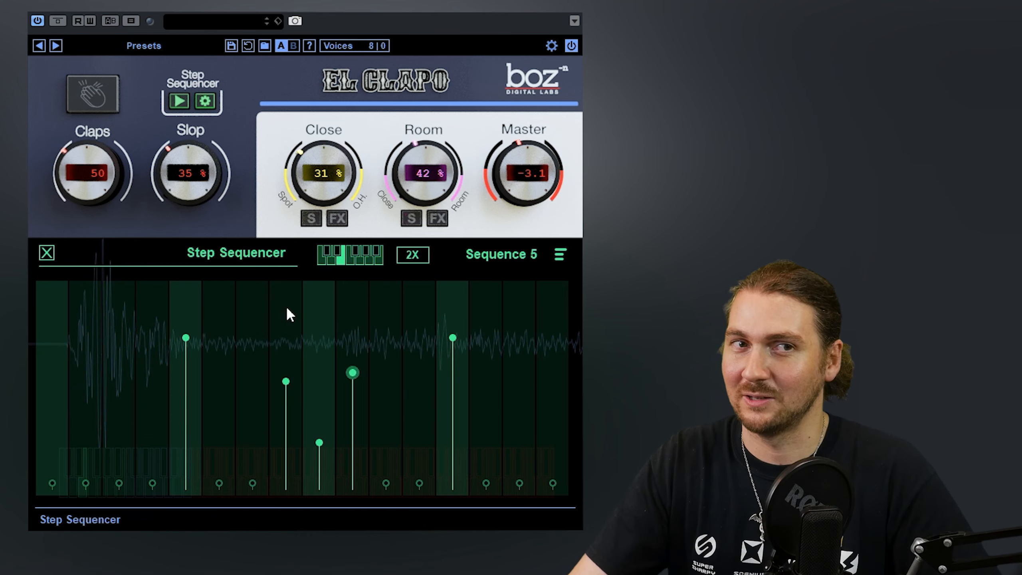
pyautogui.click(220, 486)
pyautogui.click(318, 334)
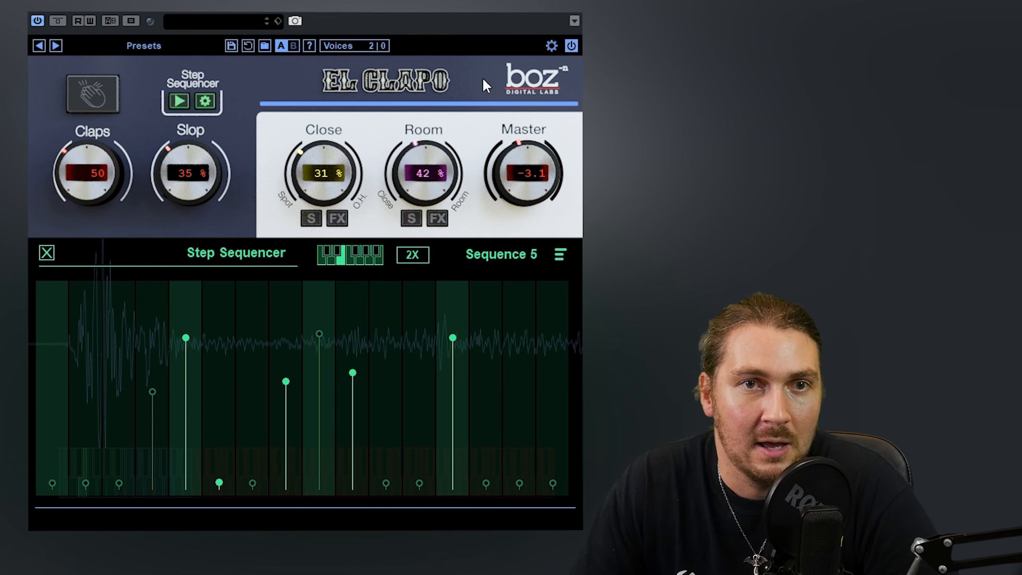
# Try the Das Boot 1 Stomper presets 1 - Close Ambience and 1 - Hard Hit.
pyautogui.click(142, 47)
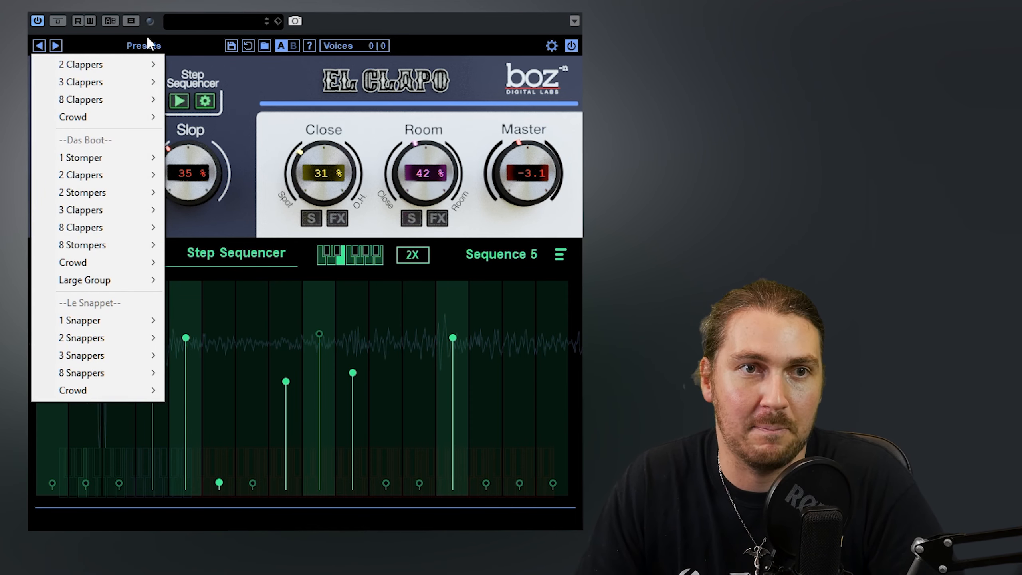
pyautogui.moveTo(110, 65)
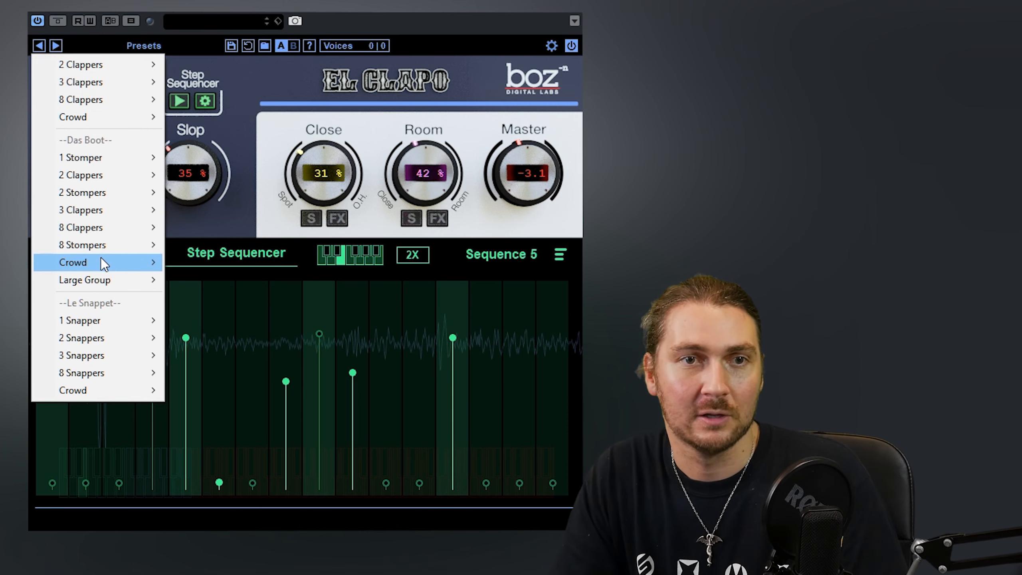
pyautogui.moveTo(100, 161)
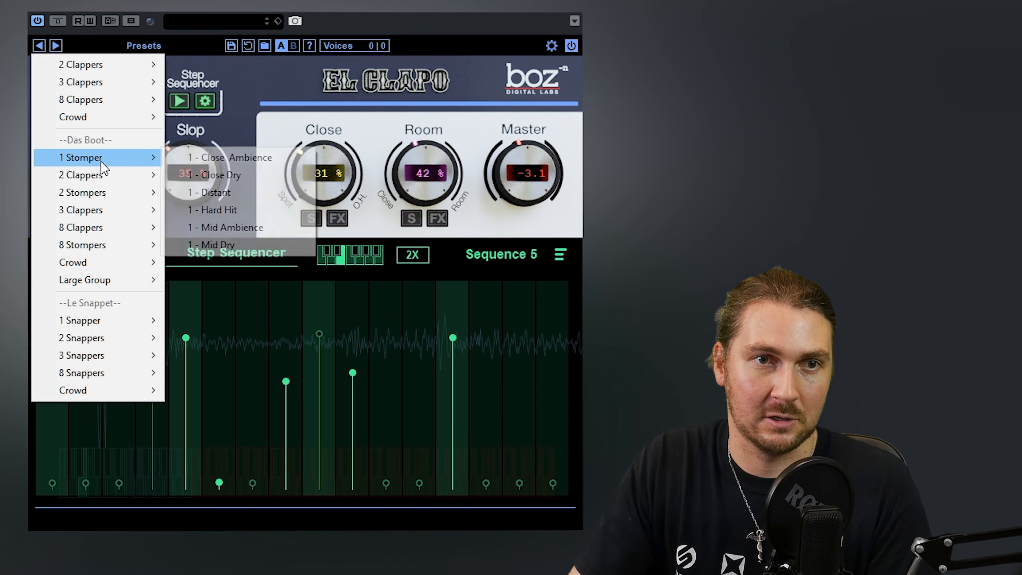
pyautogui.click(224, 159)
pyautogui.click(143, 46)
pyautogui.moveTo(132, 160)
pyautogui.click(243, 211)
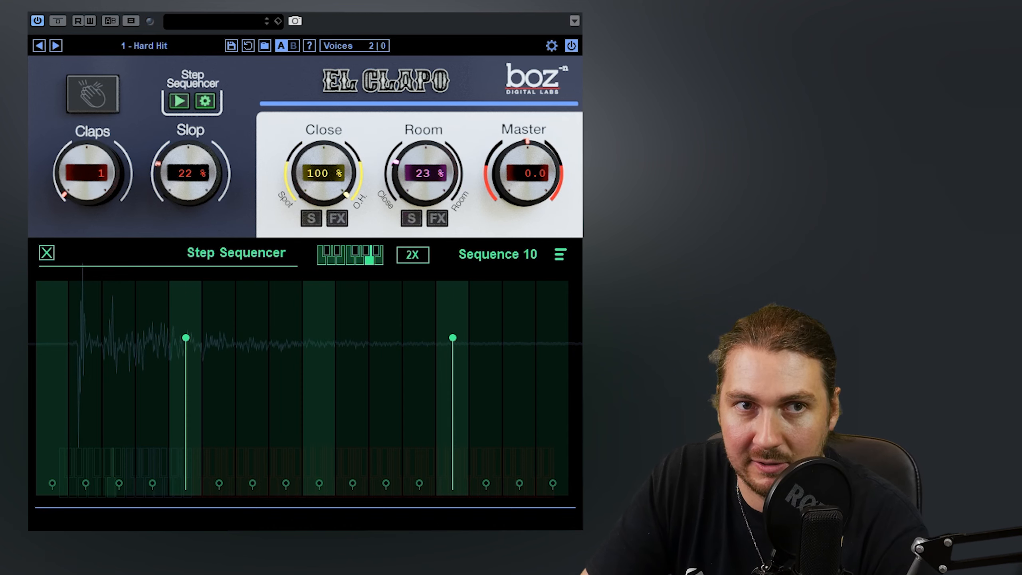
# Try the Das Boot presets 8 - Natural from 8 Stompers and 150 - Compressed from Large Group.
pyautogui.click(201, 46)
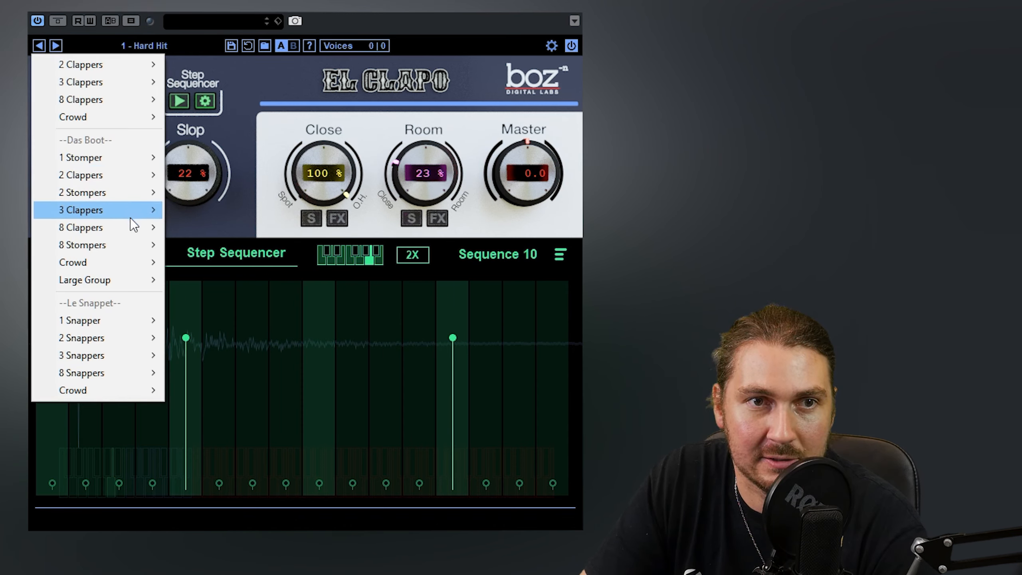
pyautogui.moveTo(129, 240)
pyautogui.click(231, 262)
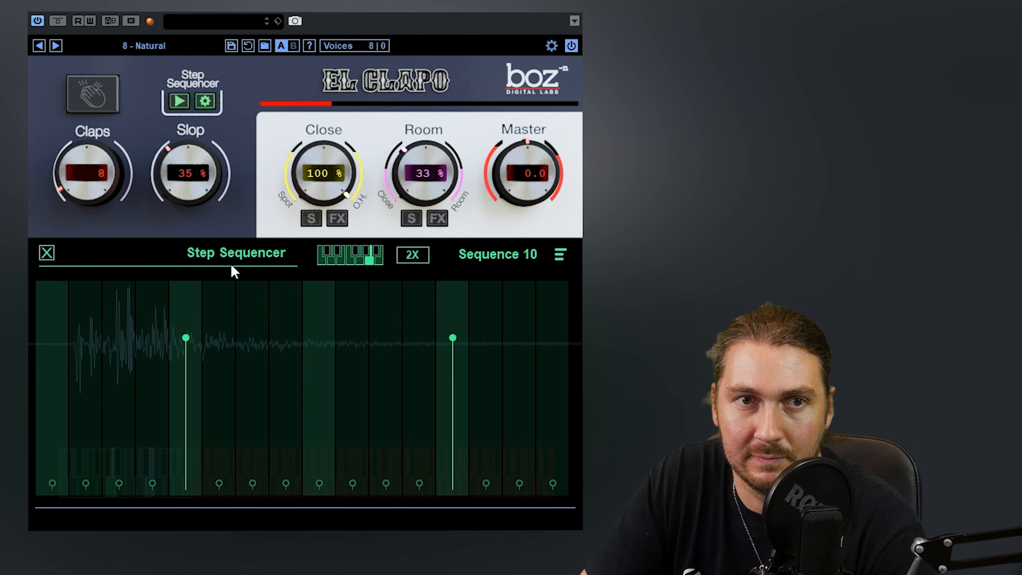
pyautogui.click(187, 45)
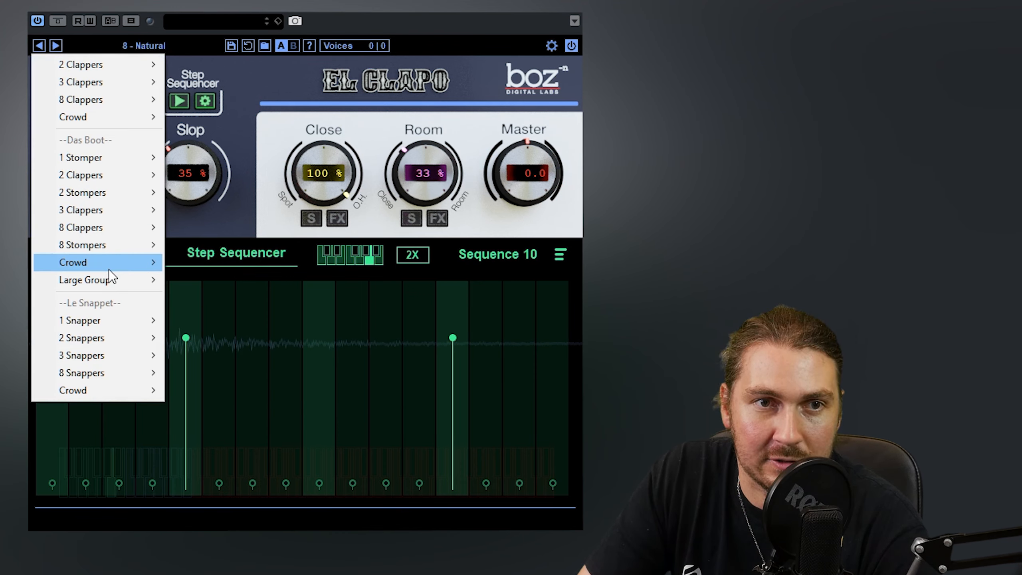
pyautogui.moveTo(109, 279)
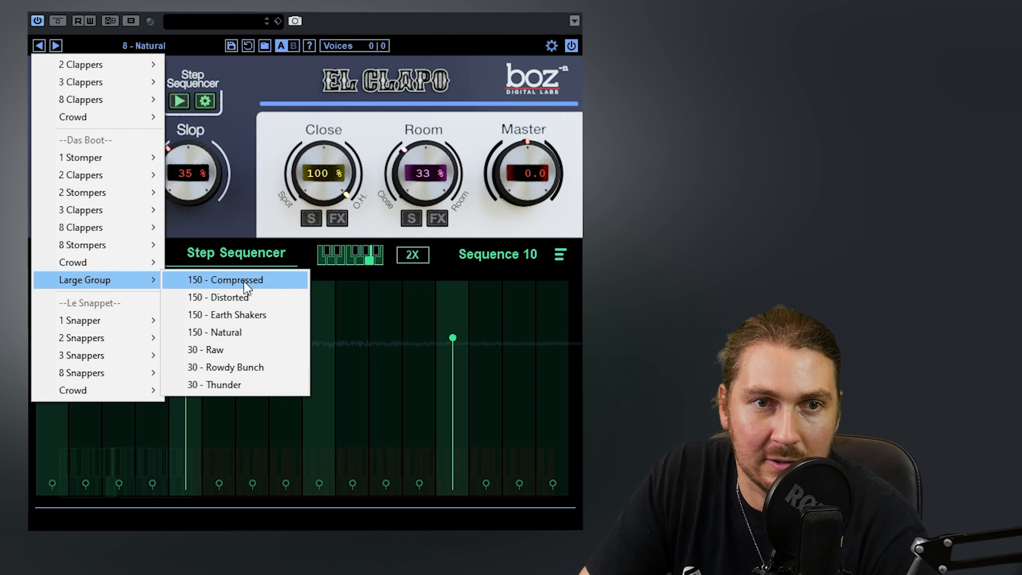
pyautogui.click(257, 281)
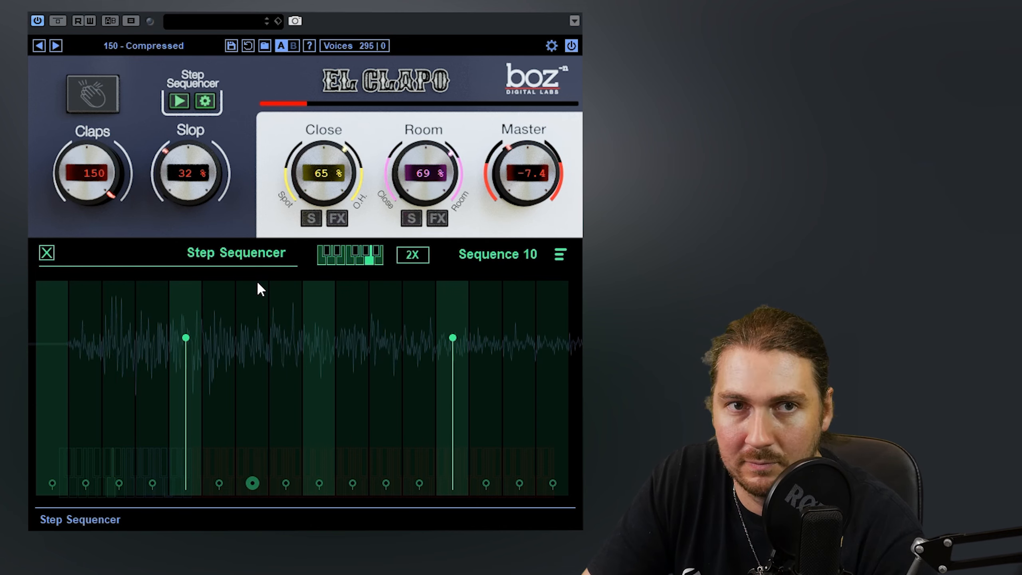
# Audition the Das Boot Large Group preset 30 - Rowdy Bunch and load 30 - Thunder.
pyautogui.click(147, 46)
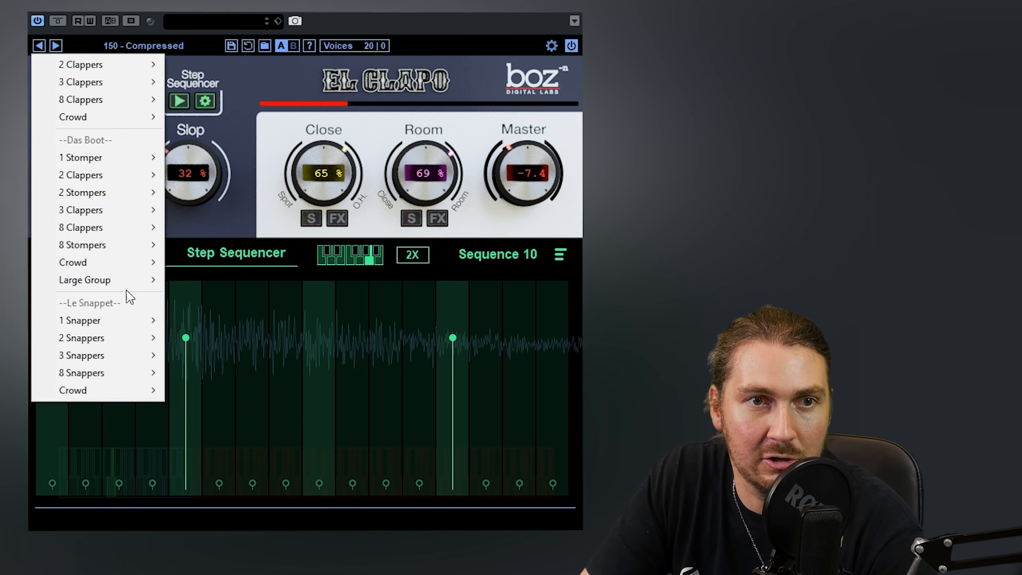
pyautogui.moveTo(131, 281)
pyautogui.click(272, 368)
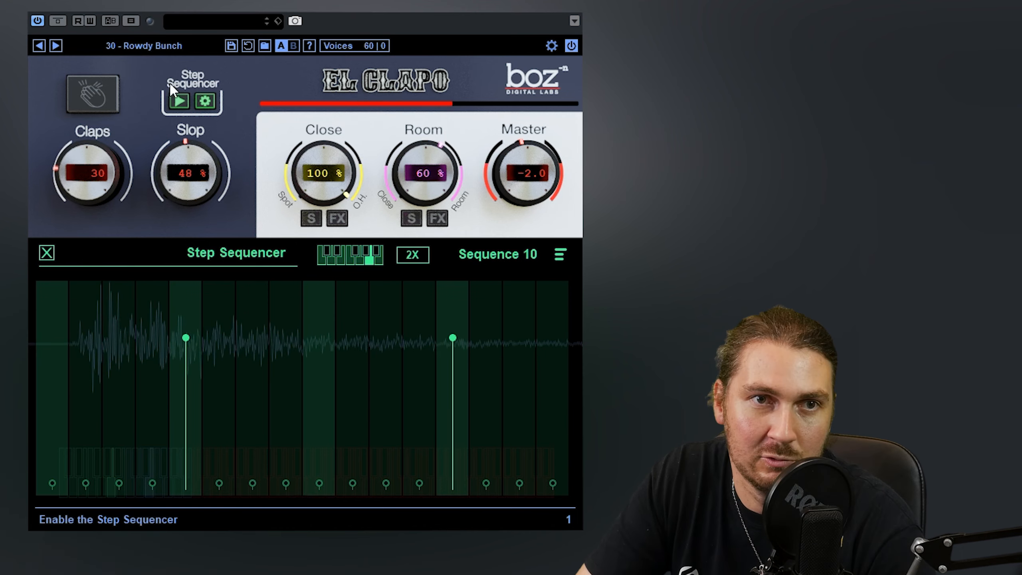
pyautogui.click(145, 45)
pyautogui.moveTo(133, 279)
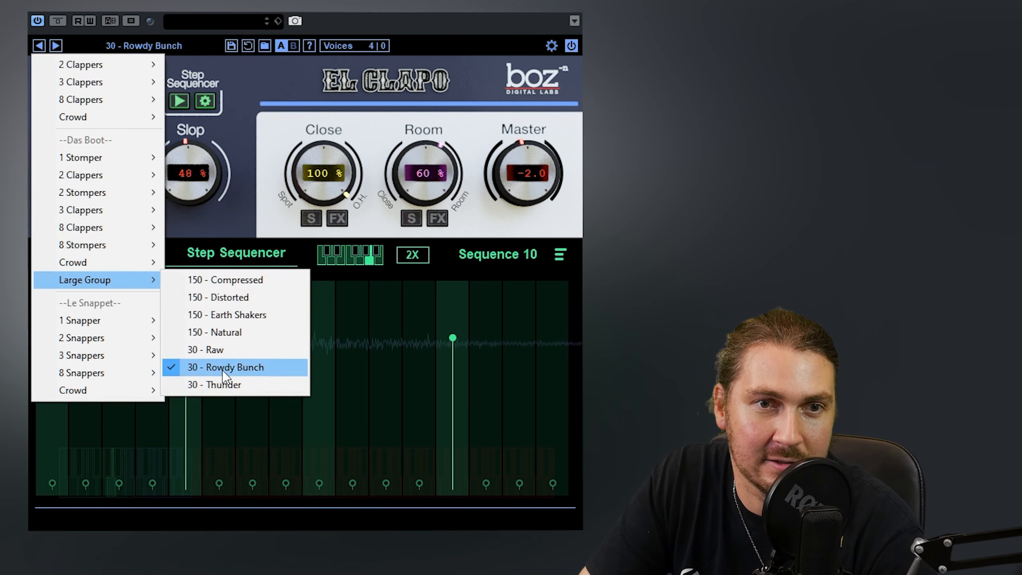
pyautogui.click(222, 383)
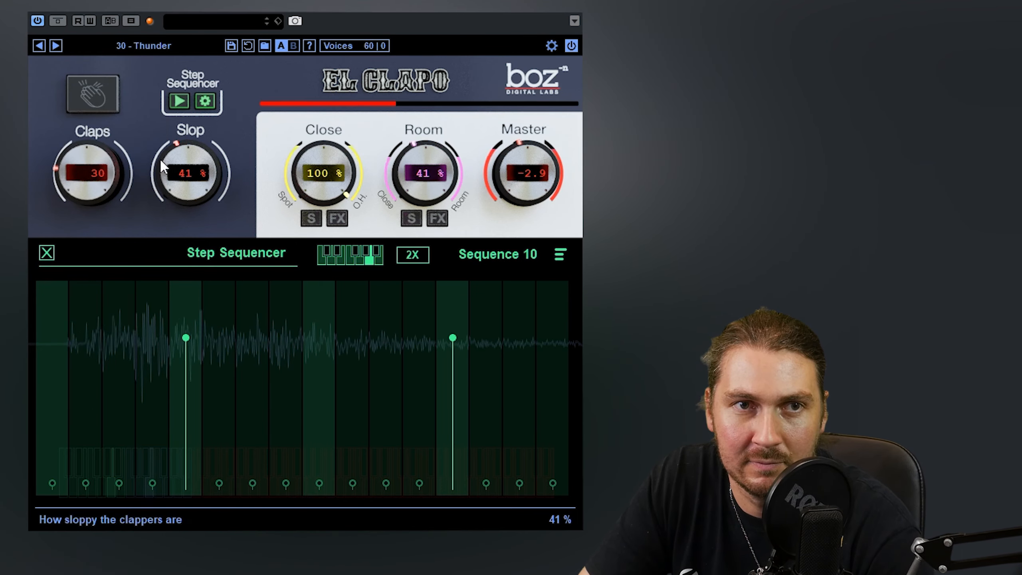
# Audition the Das Boot Large Group preset 150 - Earth Shakers.
pyautogui.click(165, 46)
pyautogui.moveTo(132, 282)
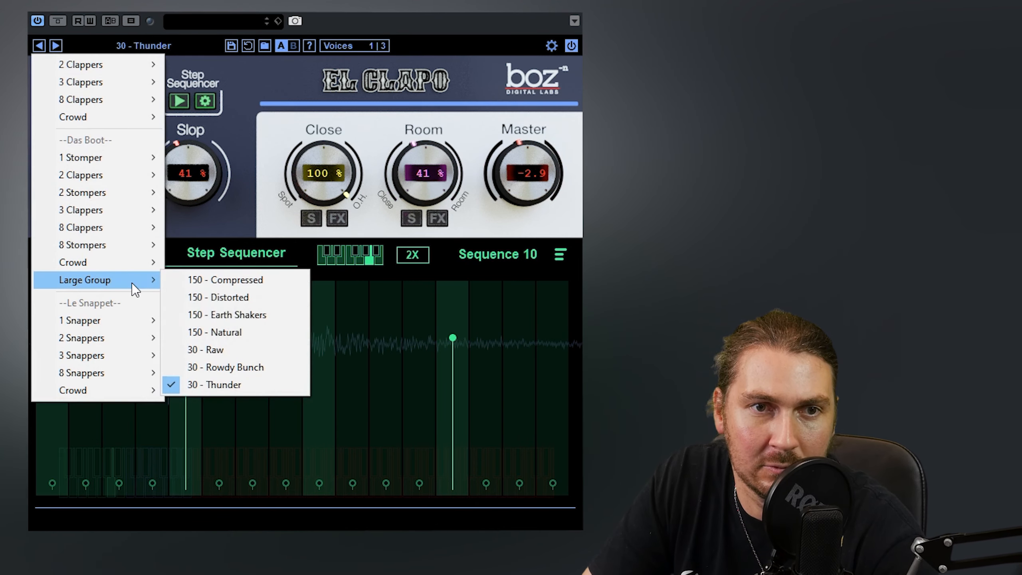
pyautogui.click(247, 316)
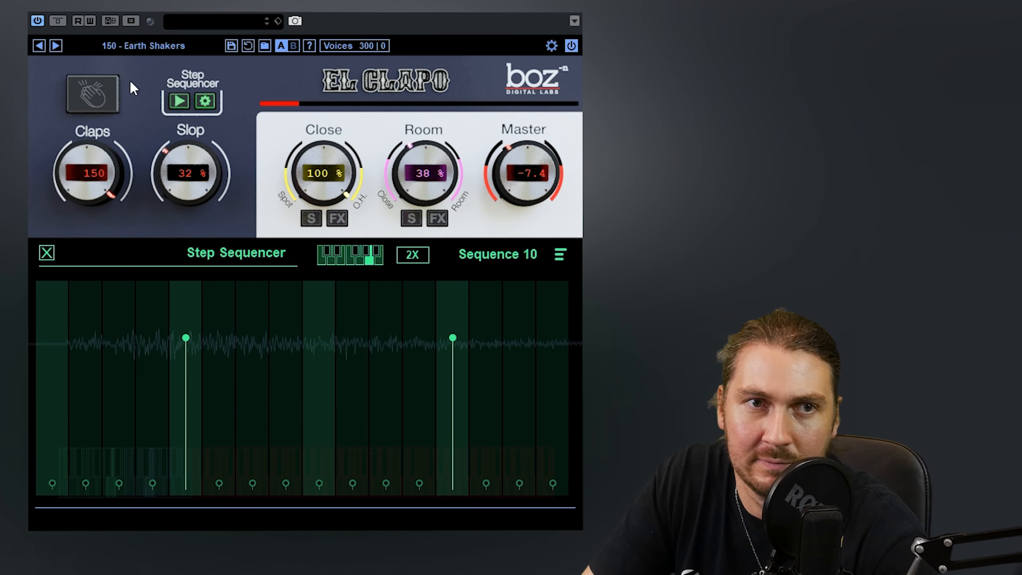
# Audition the clap Crowd preset Medium Crowd 2 and load Large Crowd Raw from the same group.
pyautogui.click(133, 45)
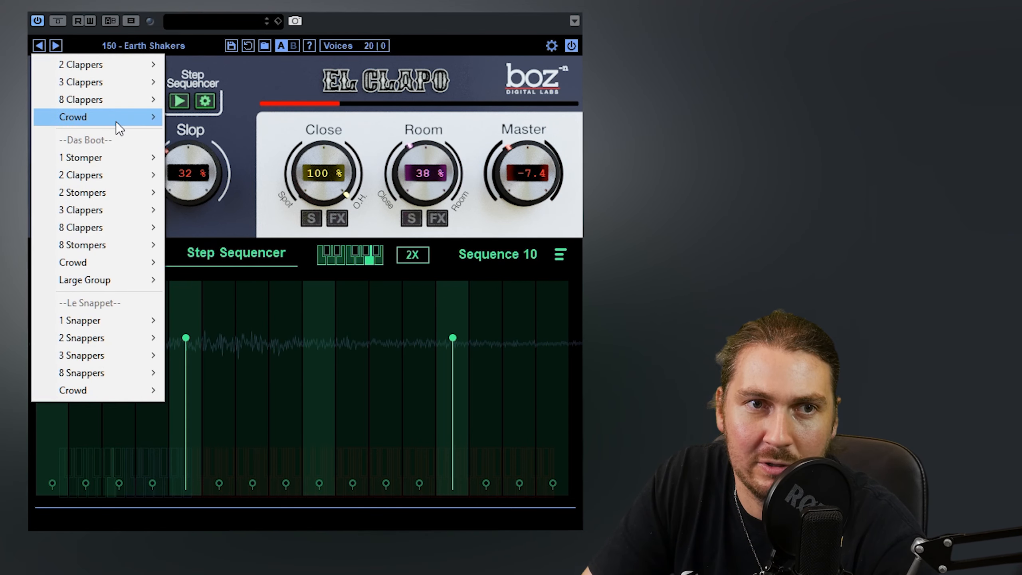
pyautogui.moveTo(116, 122)
pyautogui.click(267, 257)
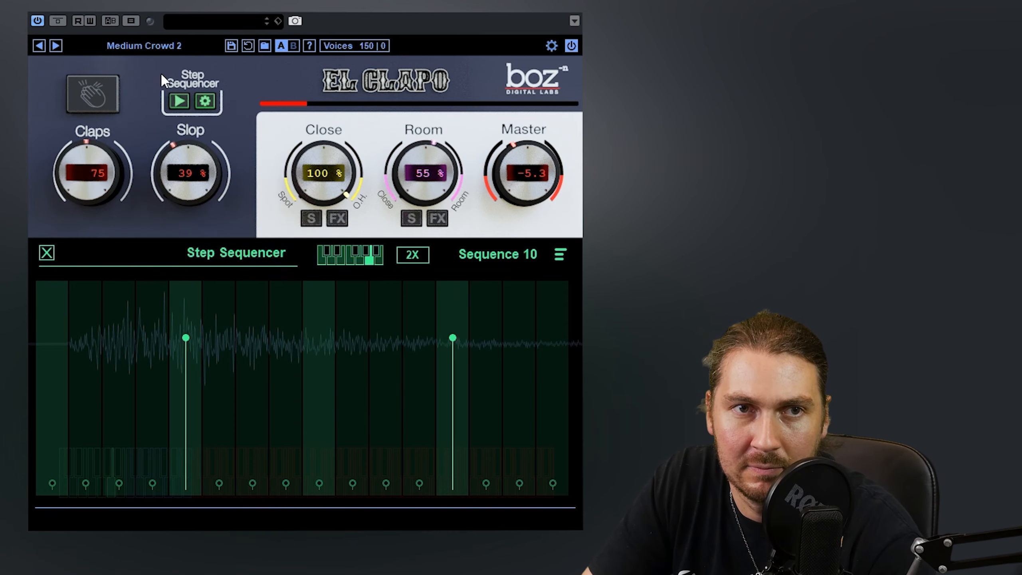
pyautogui.click(159, 47)
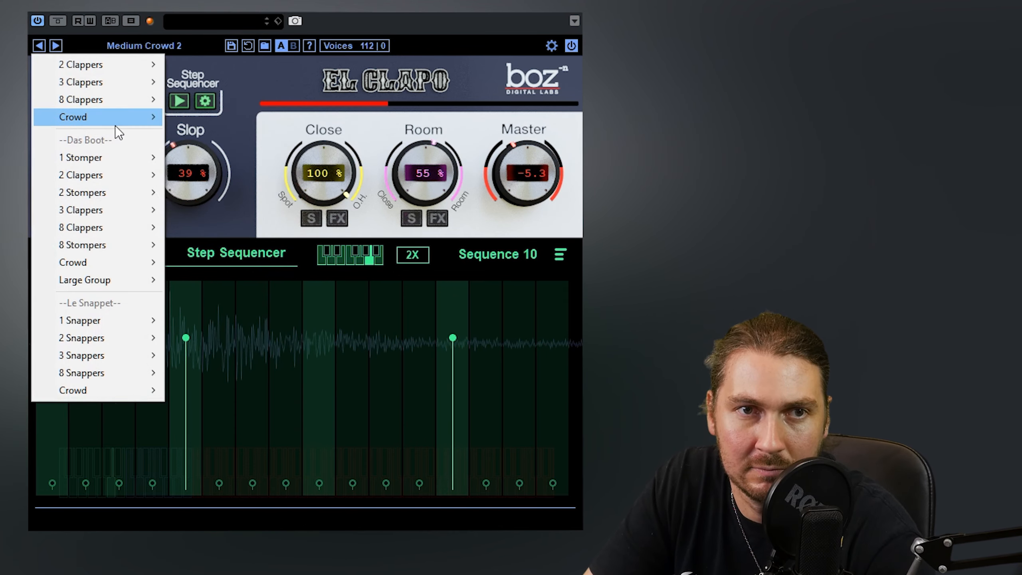
pyautogui.moveTo(115, 125)
pyautogui.click(225, 229)
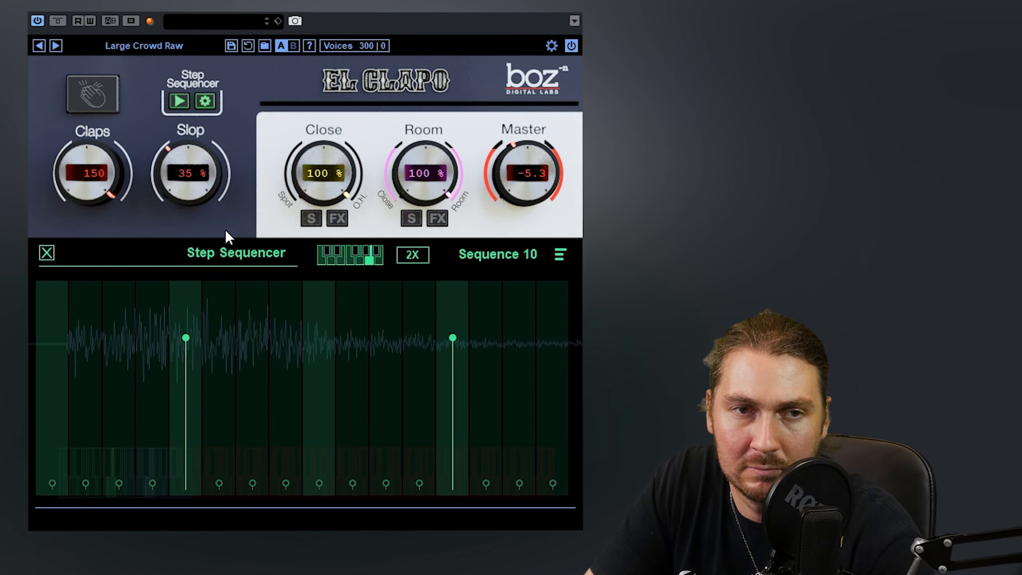